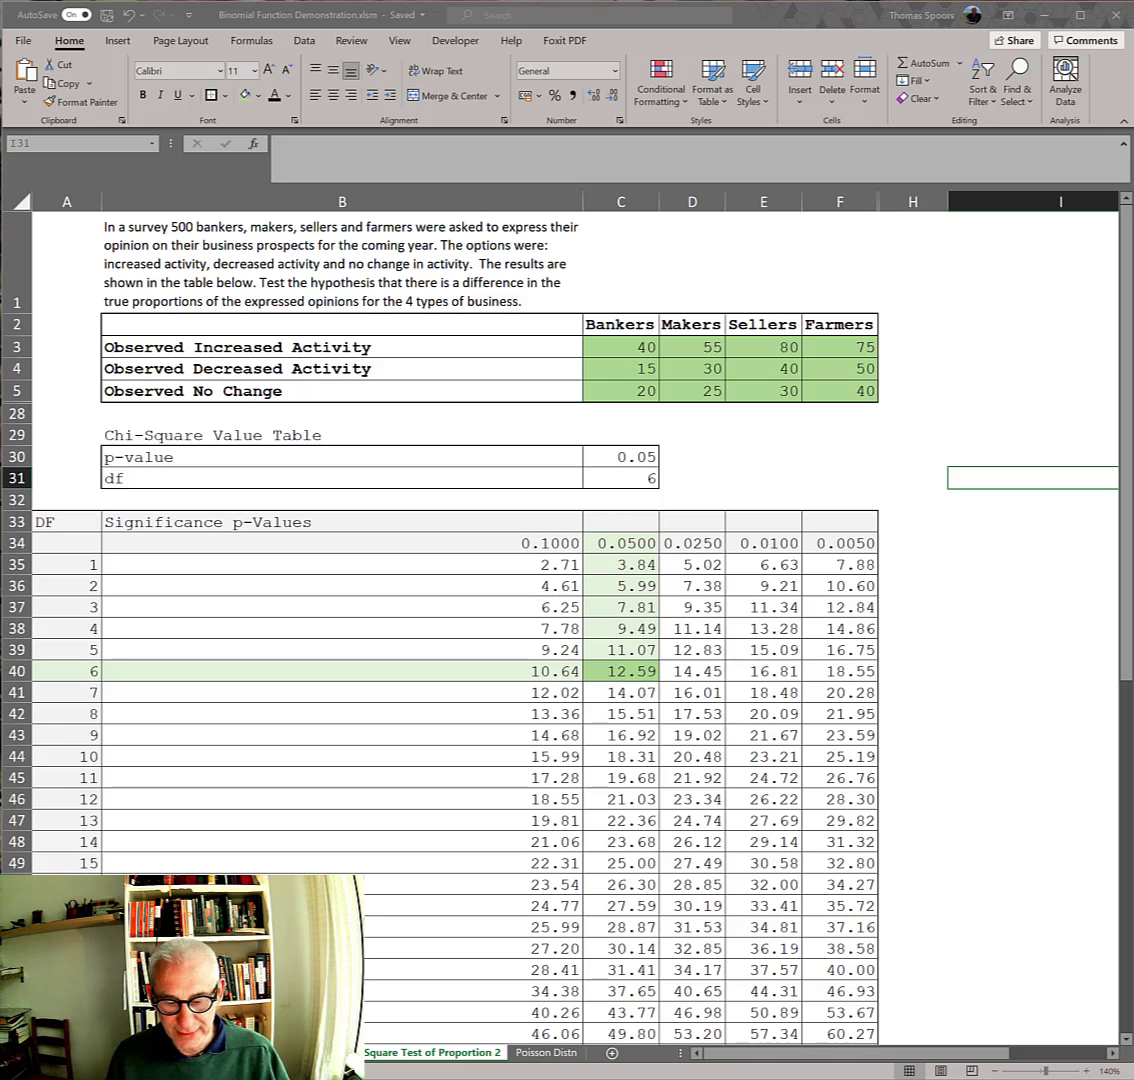
- Reveal the Totals column beside the observed data and review the three row totals in G3:G5
{"action": "key", "text": "F5"}
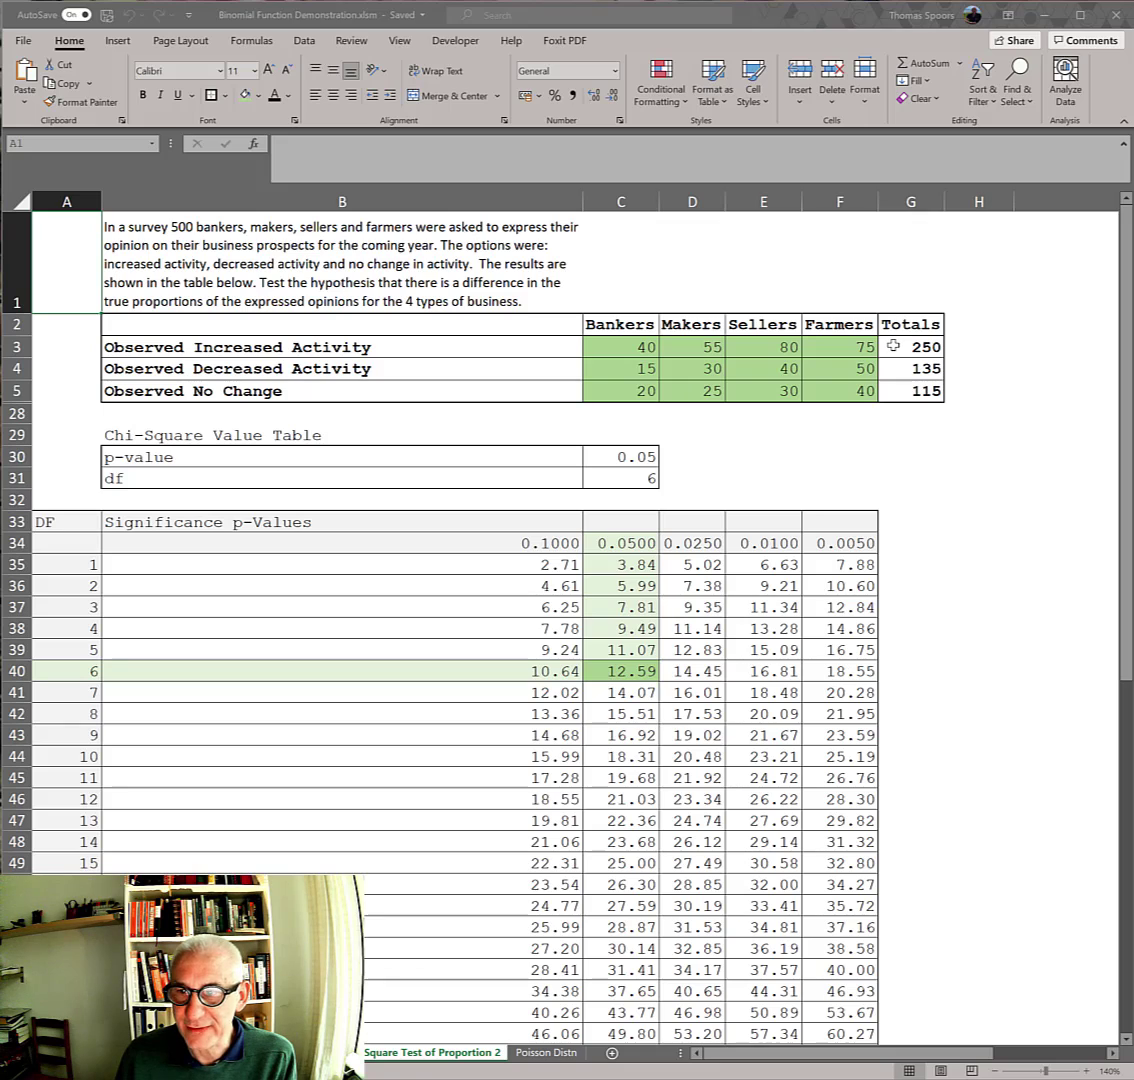
{"action": "left_click", "coordinate": [893, 346]}
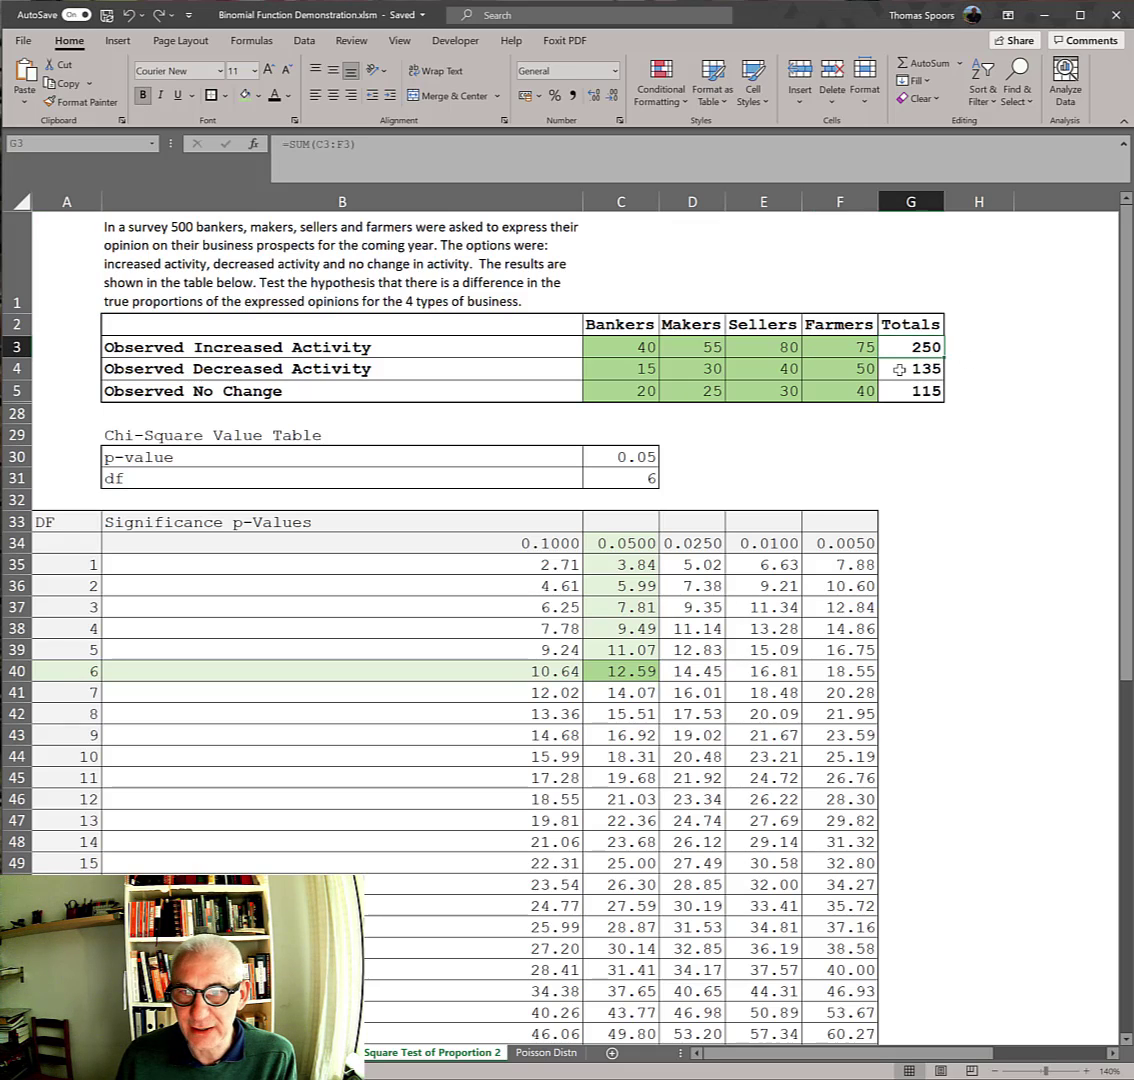
{"action": "left_click", "coordinate": [899, 369]}
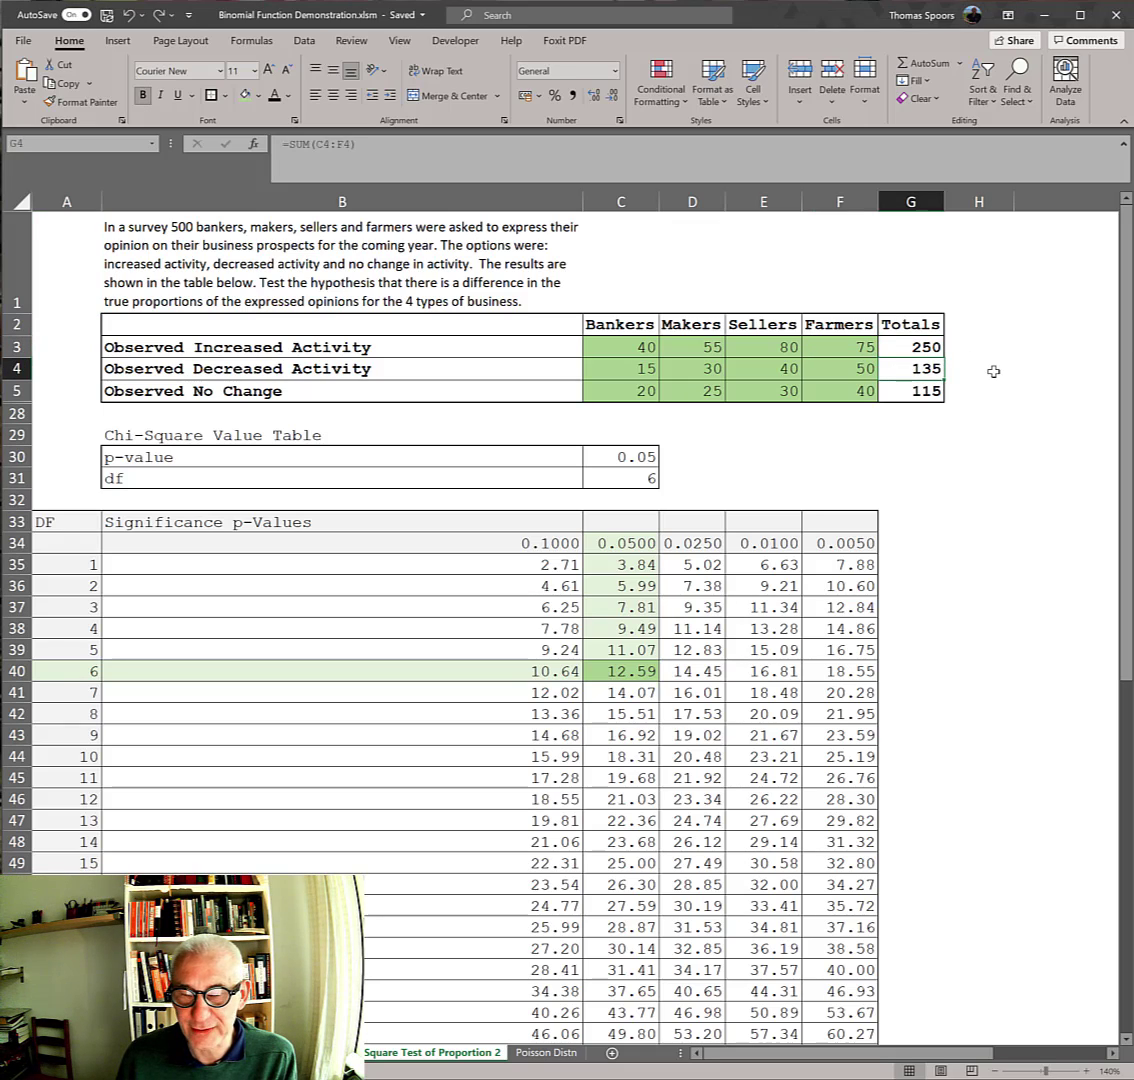
{"action": "left_click", "coordinate": [930, 391]}
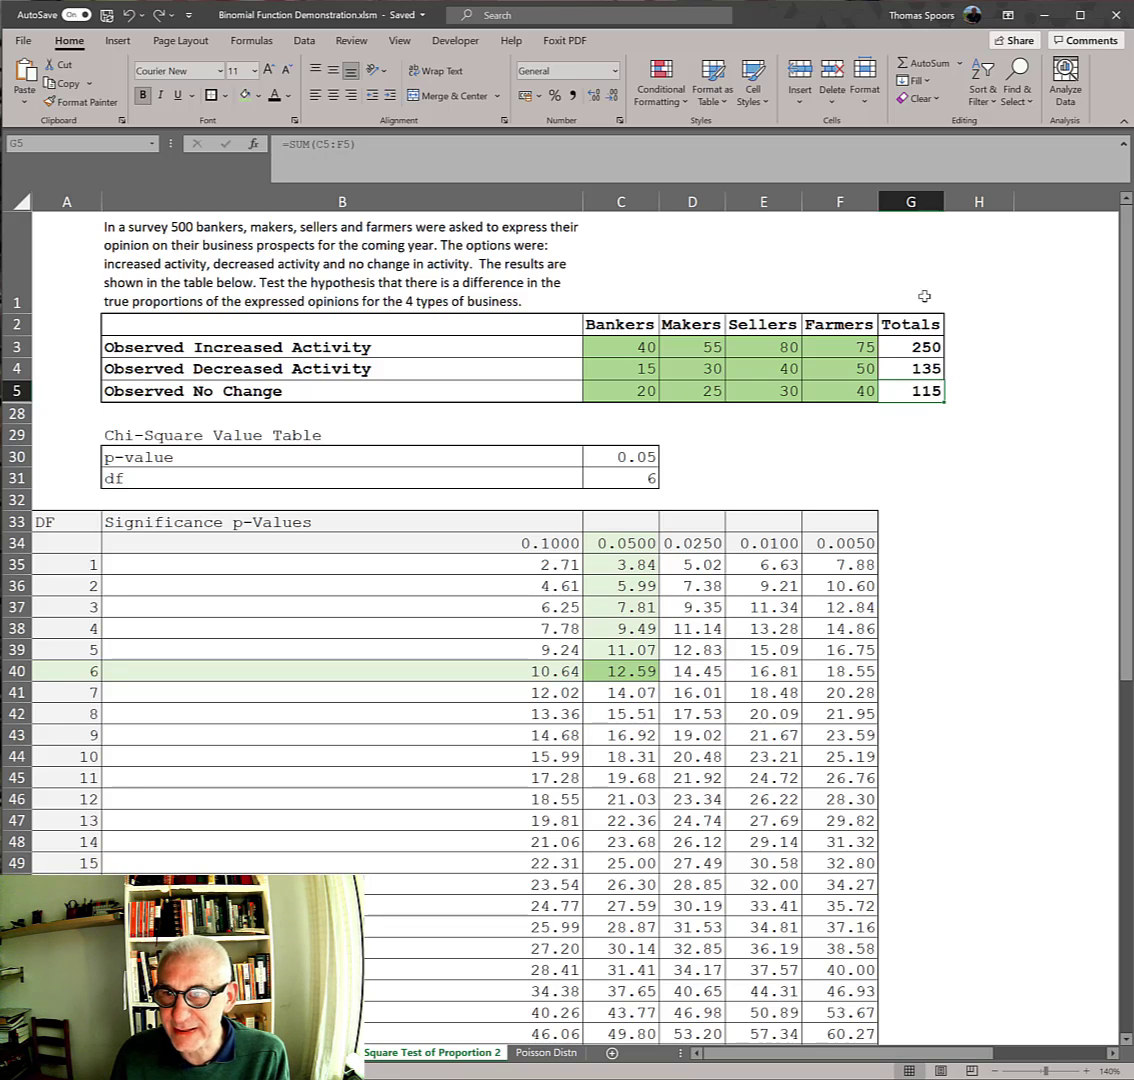
{"action": "left_click_drag", "start_coordinate": [900, 348], "coordinate": [900, 389]}
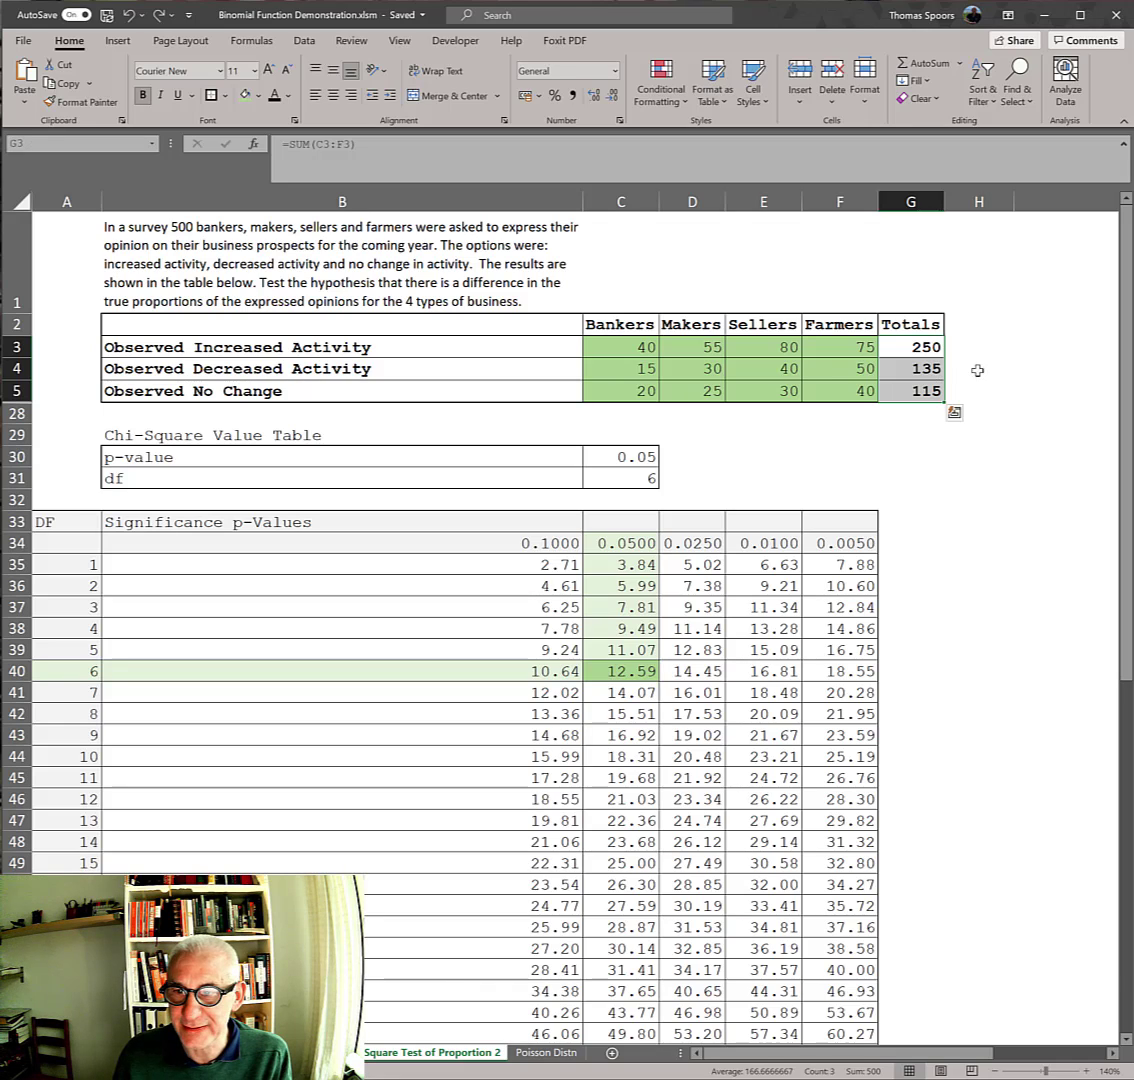
- Review the observed counts of each business type, the Bankers column total and the row totals in G3:G5
{"action": "left_click_drag", "start_coordinate": [628, 347], "coordinate": [849, 390]}
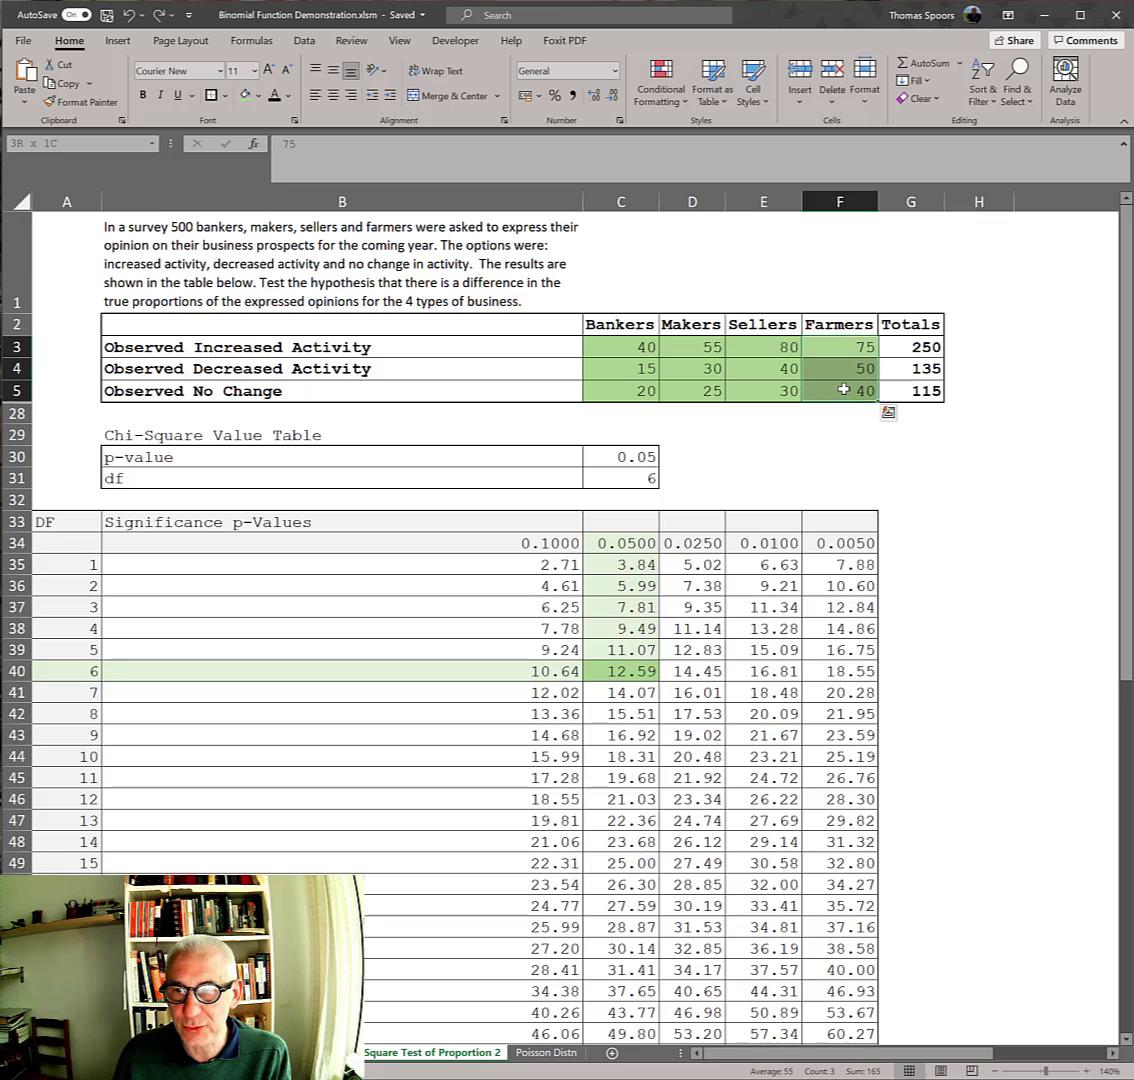
{"action": "left_click_drag", "start_coordinate": [769, 349], "coordinate": [770, 390]}
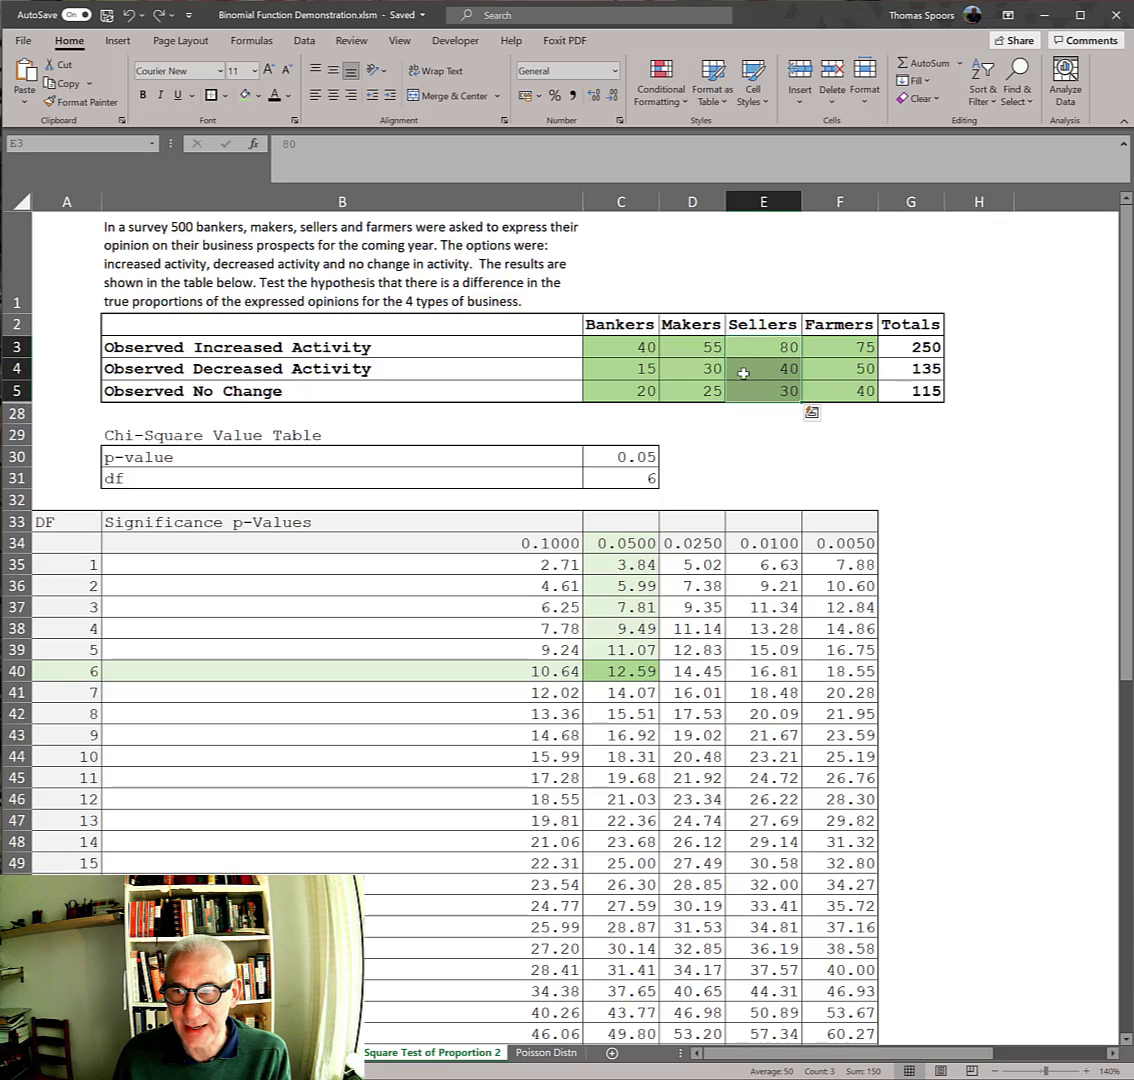
{"action": "left_click_drag", "start_coordinate": [712, 346], "coordinate": [714, 392]}
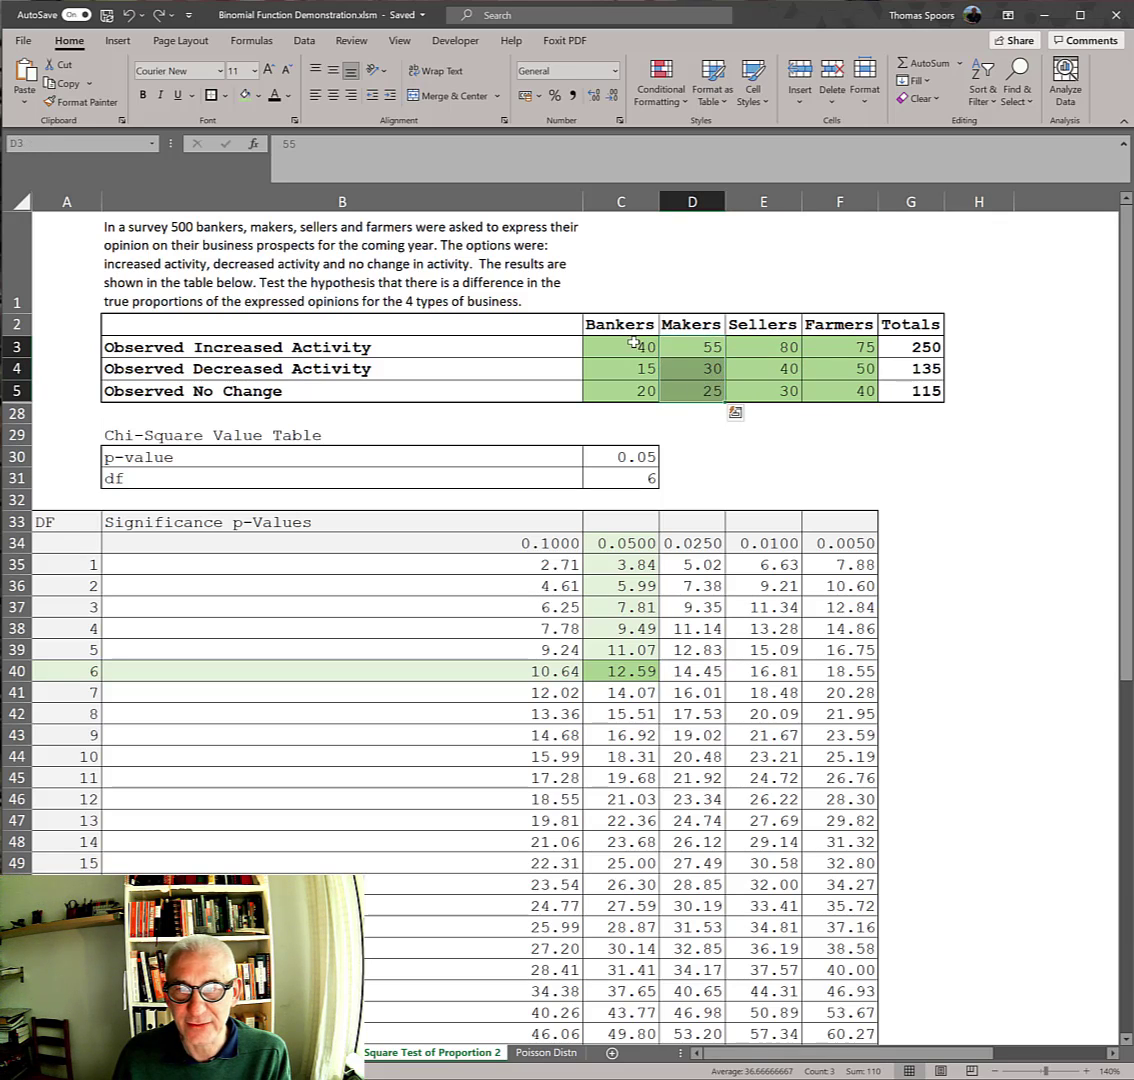
{"action": "left_click_drag", "start_coordinate": [638, 347], "coordinate": [640, 386]}
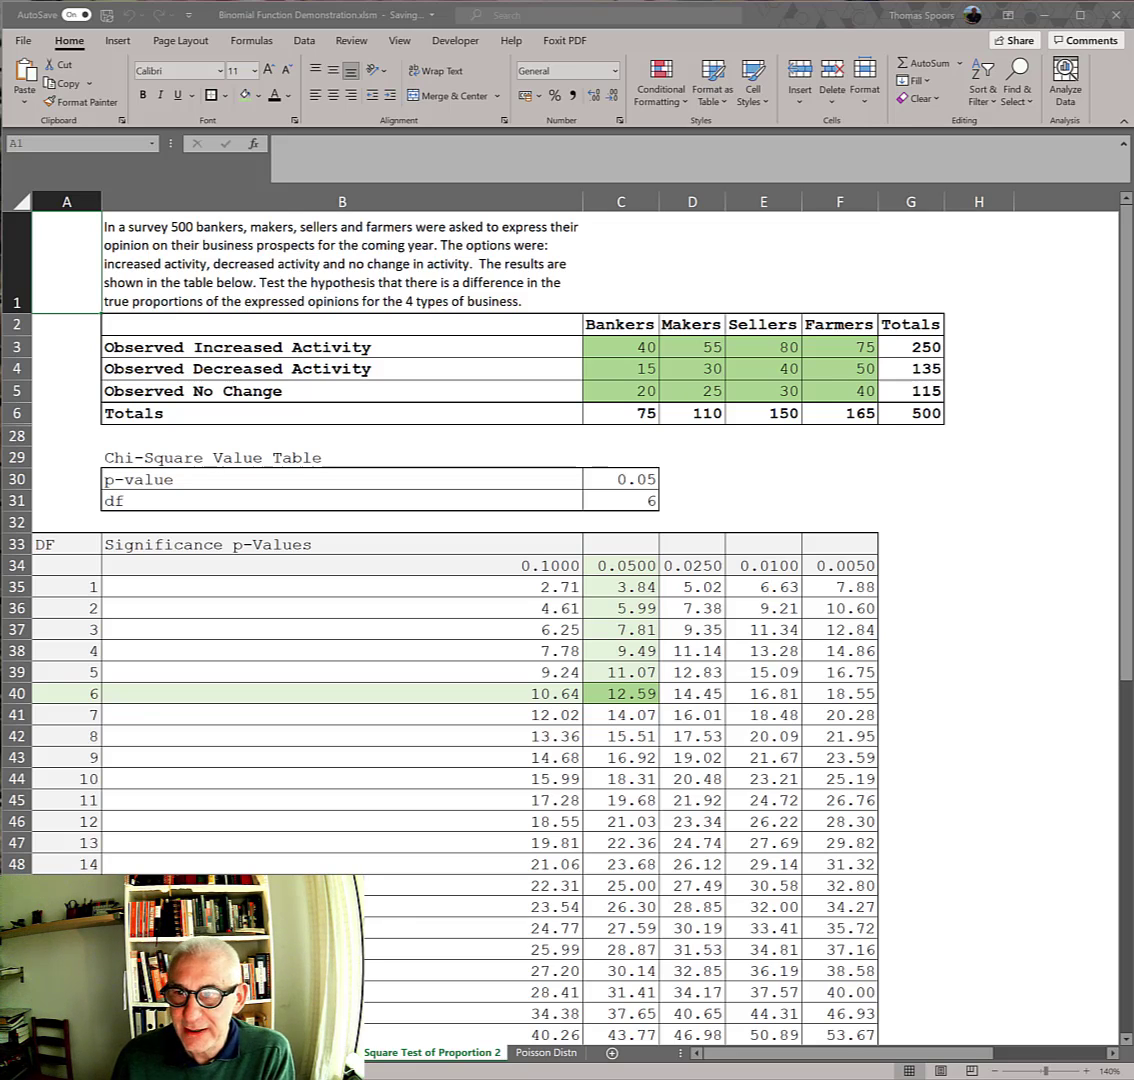
{"action": "left_click", "coordinate": [613, 416]}
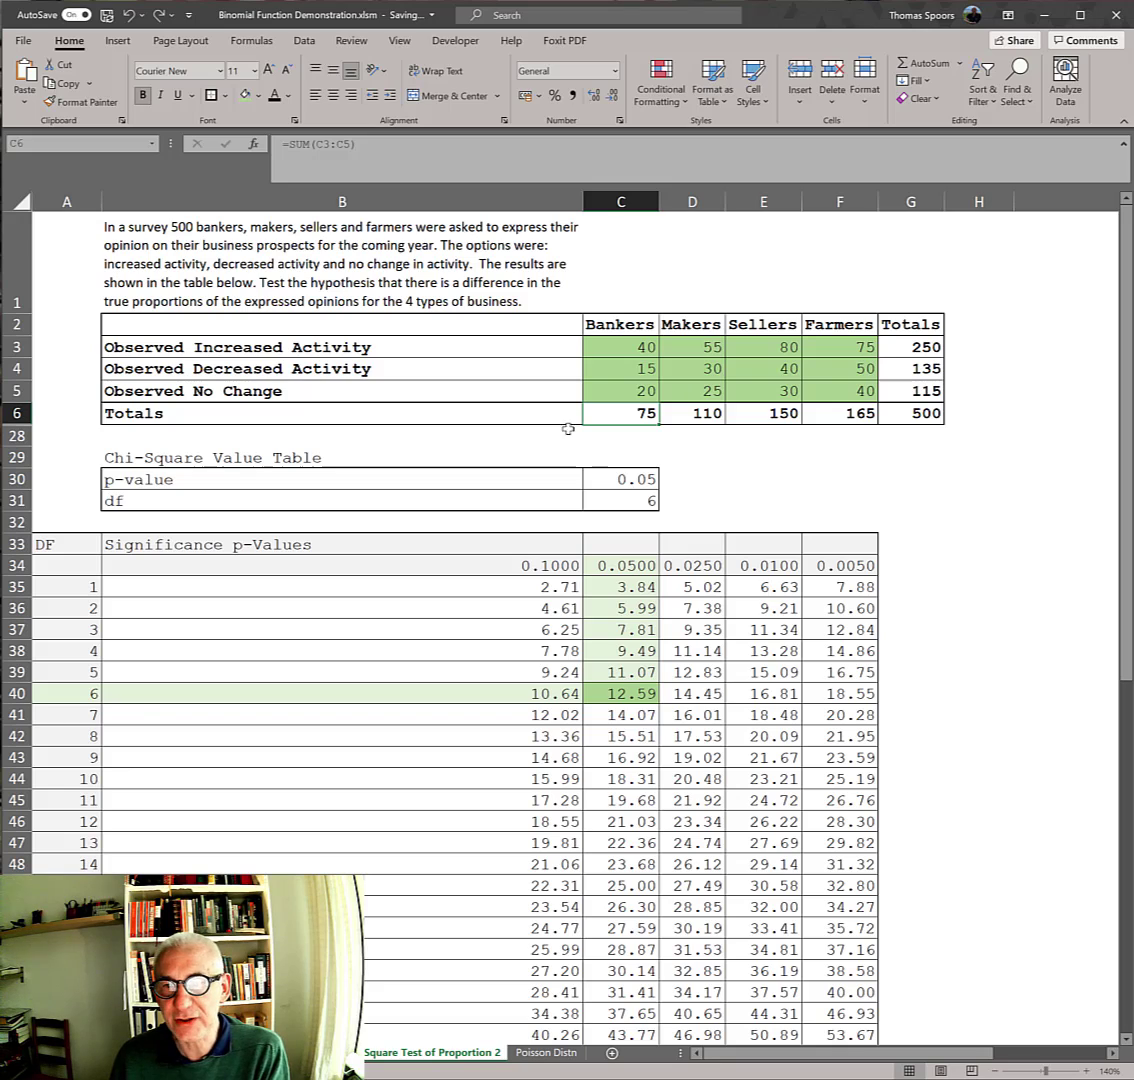
{"action": "left_click_drag", "start_coordinate": [903, 346], "coordinate": [904, 386]}
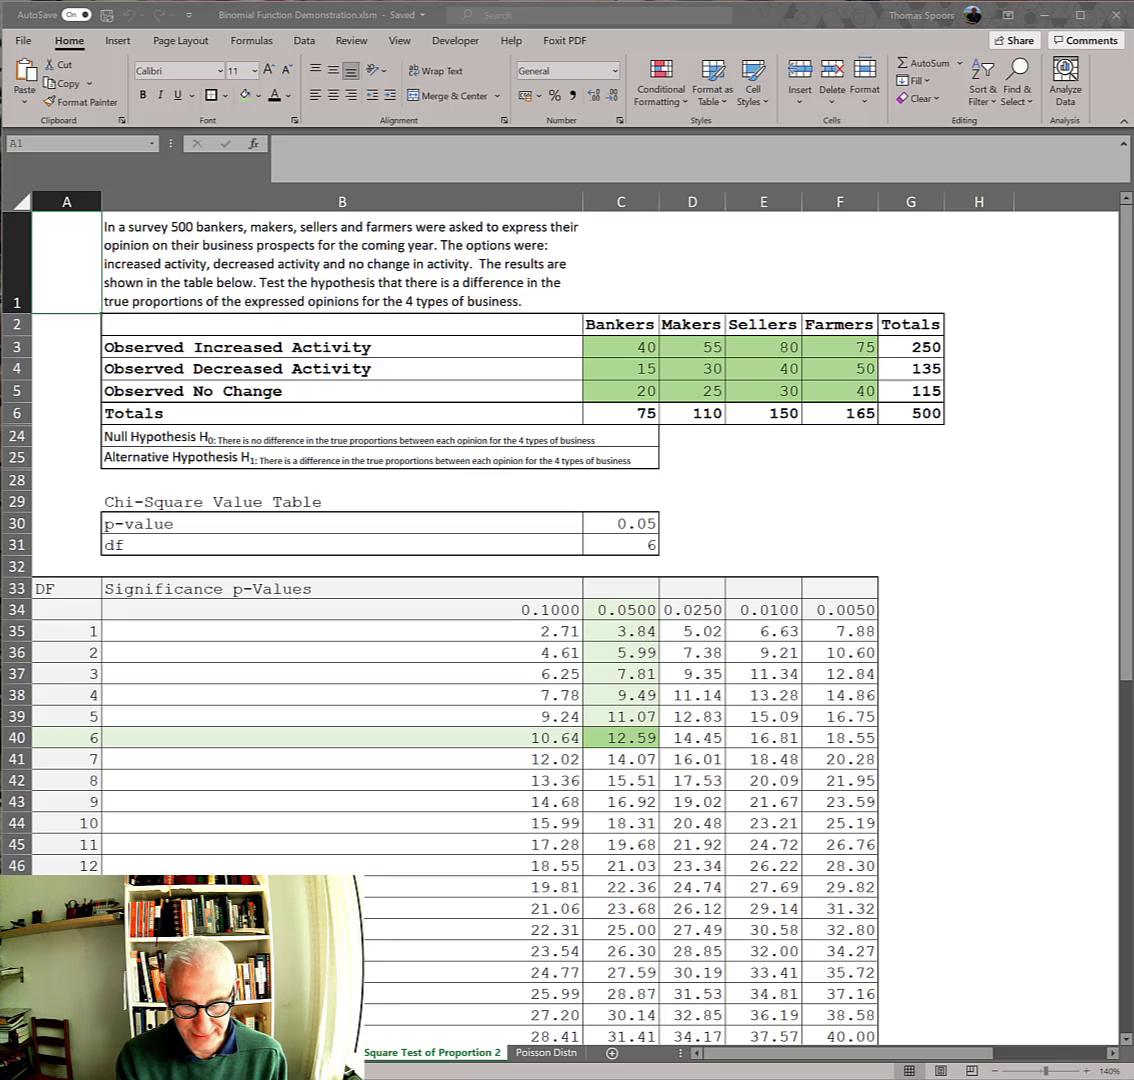
- Reveal the degrees of freedom, significance and tabulated chi-square rows, and mark the observed row C3:F3 and column C3:C5 behind the degrees of freedom
{"action": "key", "text": "ctrl+shift+9"}
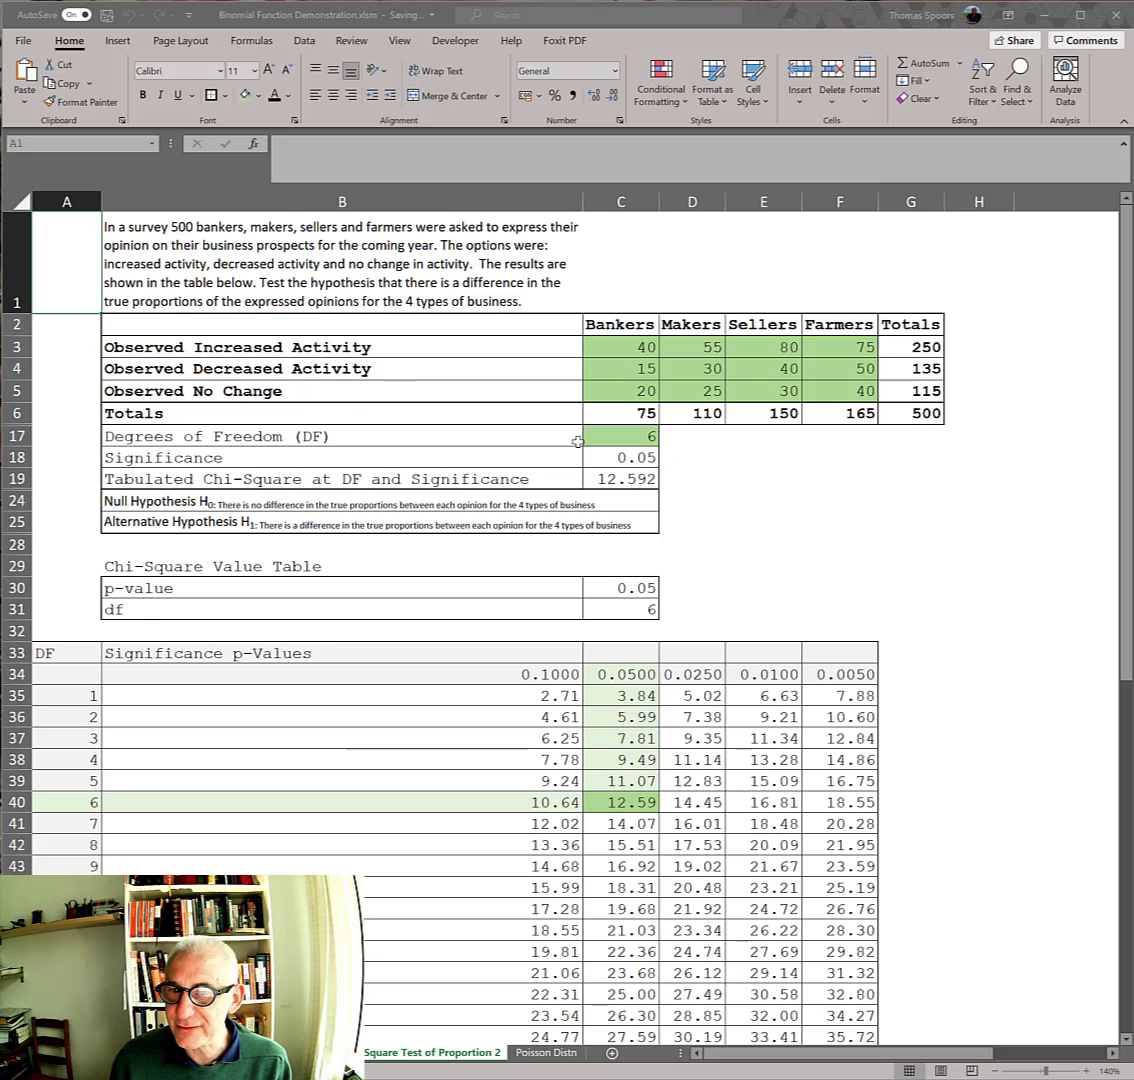
{"action": "left_click", "coordinate": [607, 345]}
{"action": "left_click_drag", "start_coordinate": [682, 346], "coordinate": [832, 346]}
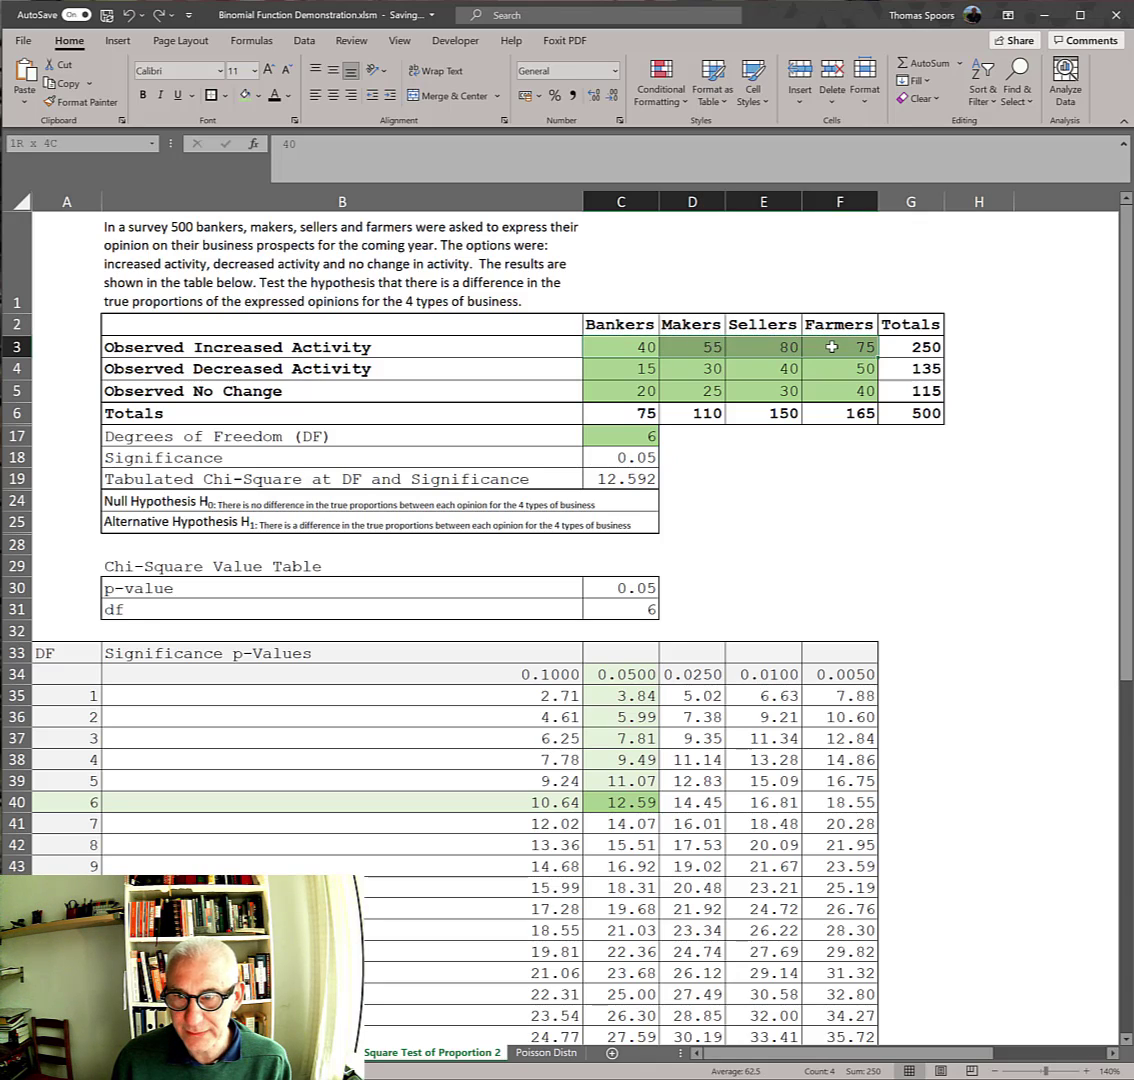
{"action": "left_click_drag", "start_coordinate": [832, 346], "coordinate": [623, 386]}
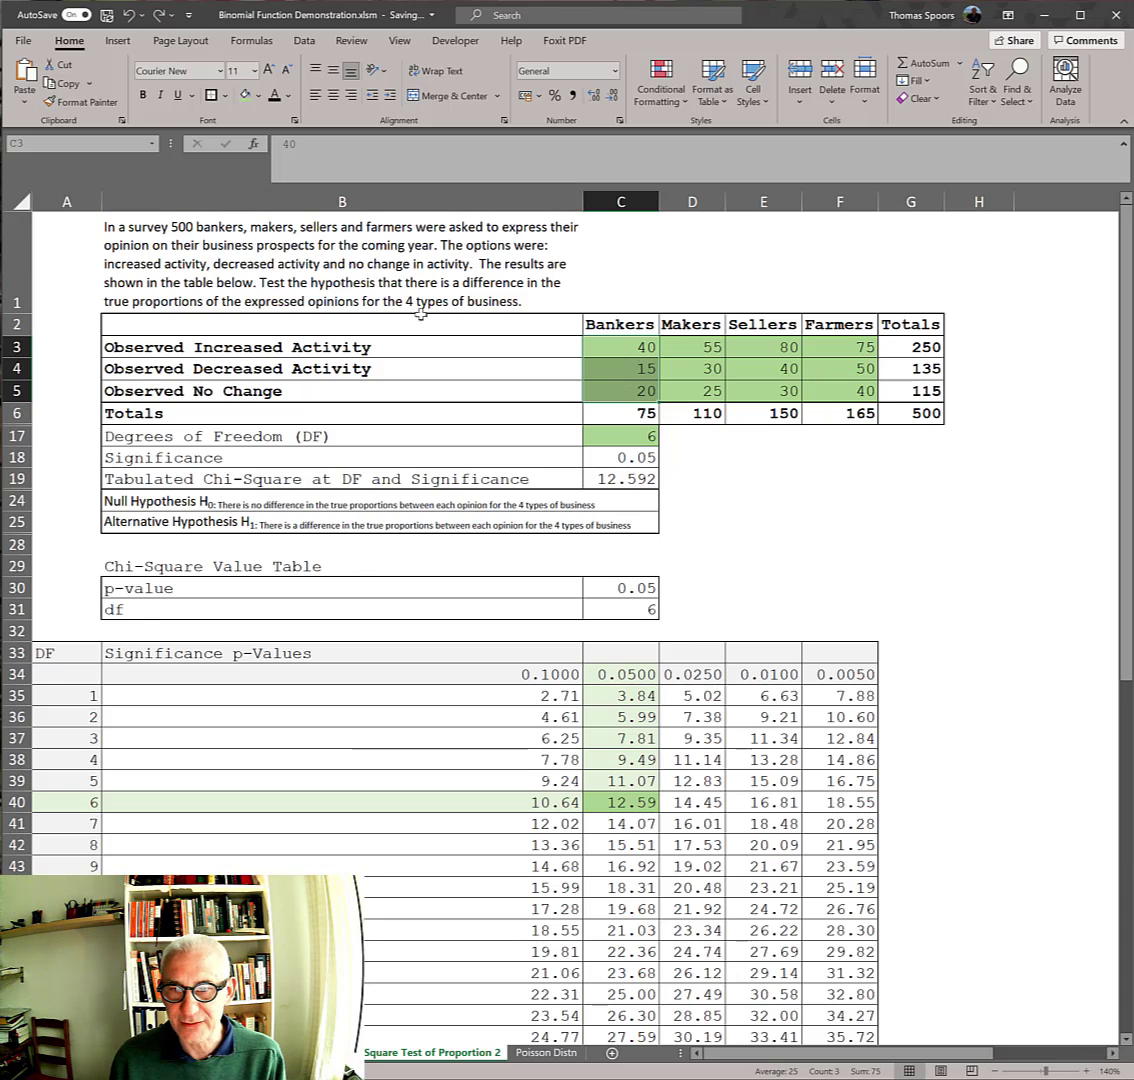
- Inspect the degrees of freedom, significance and tabulated chi-square cells C17:C19, comparing the tabulated value with its entry in the chi-square table
{"action": "left_click", "coordinate": [605, 436]}
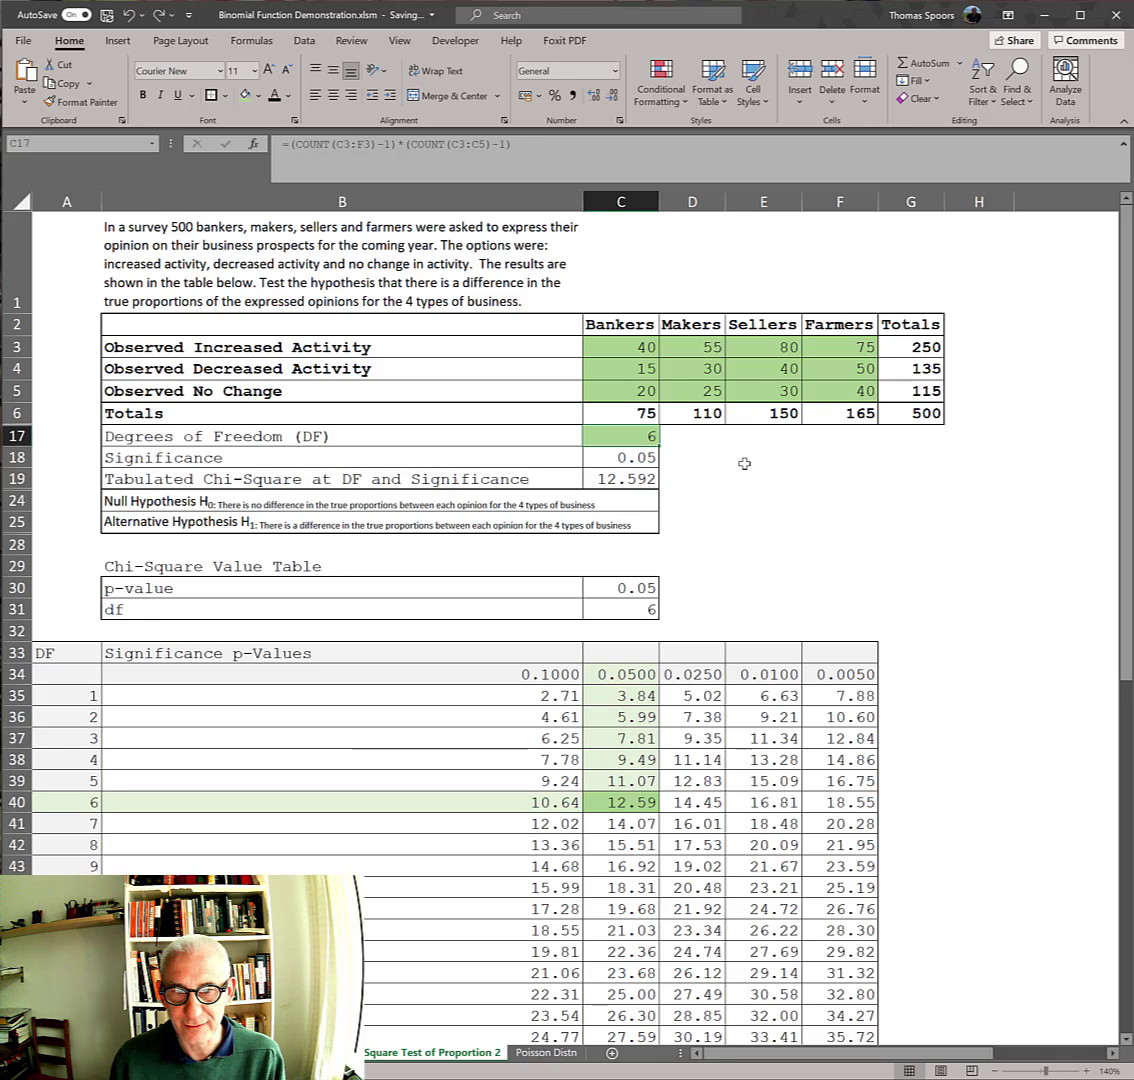
{"action": "key", "text": "Down"}
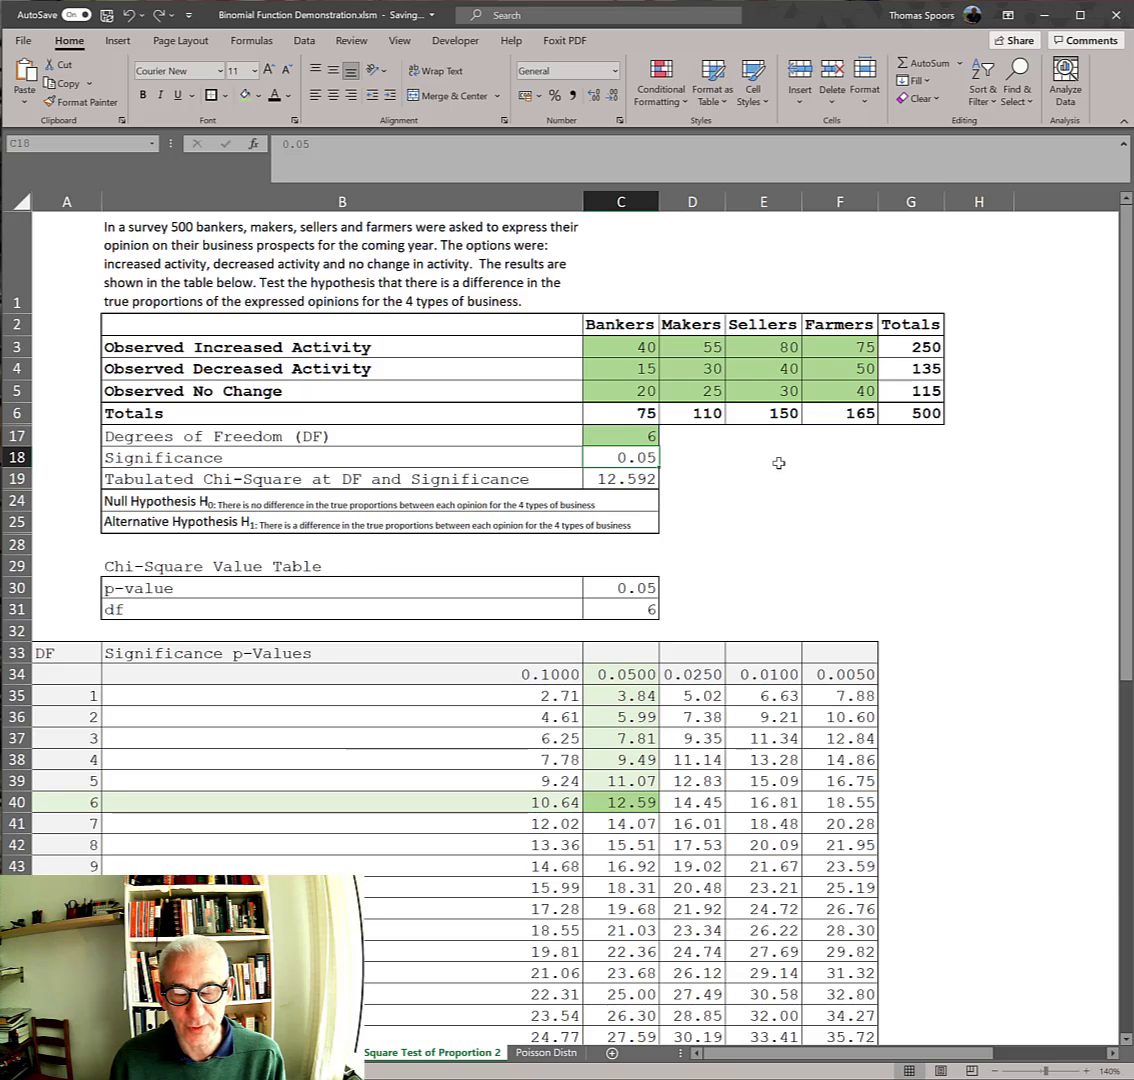
{"action": "left_click", "coordinate": [605, 476]}
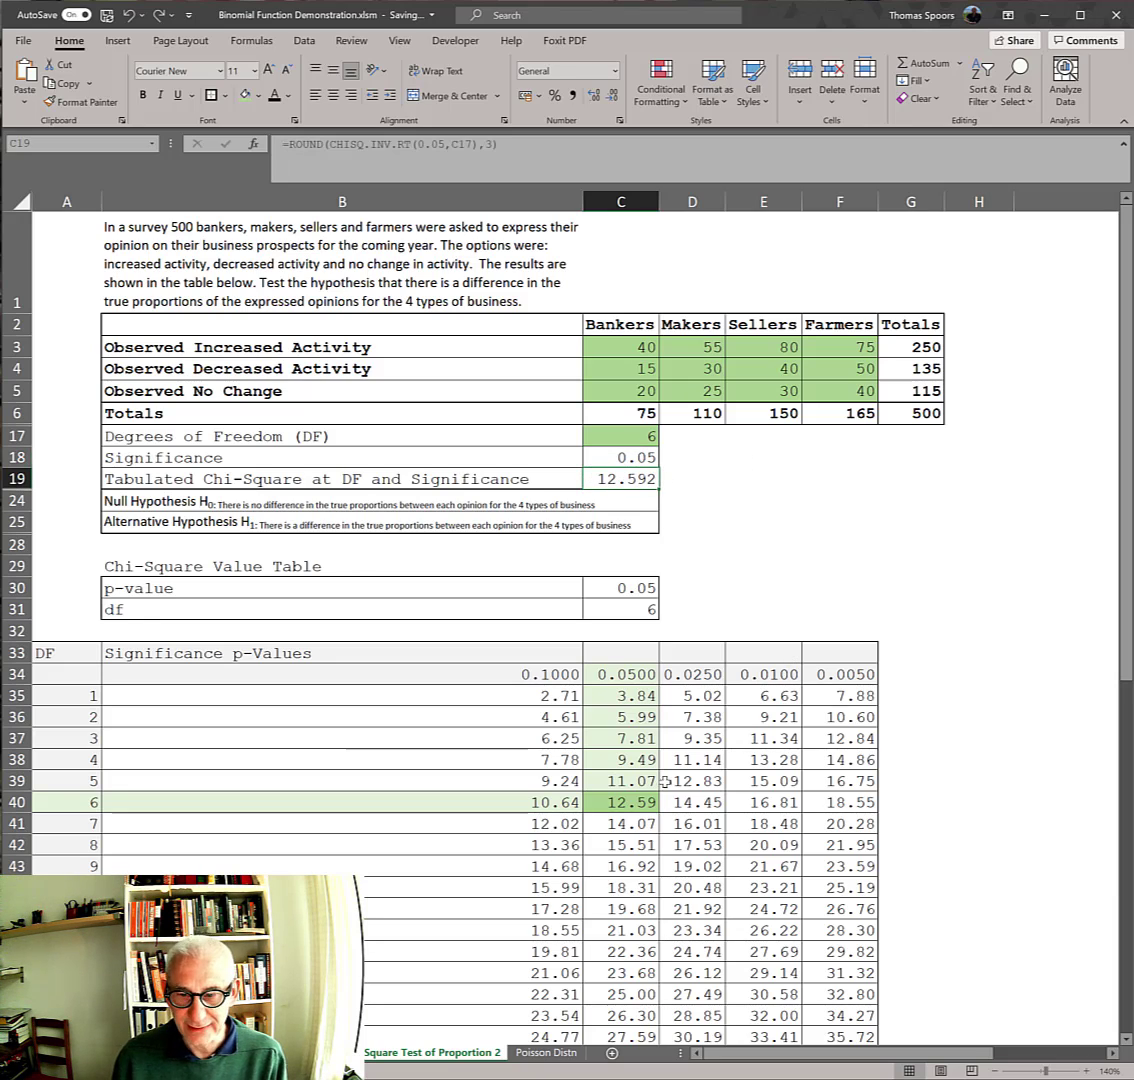
{"action": "left_click", "coordinate": [596, 803]}
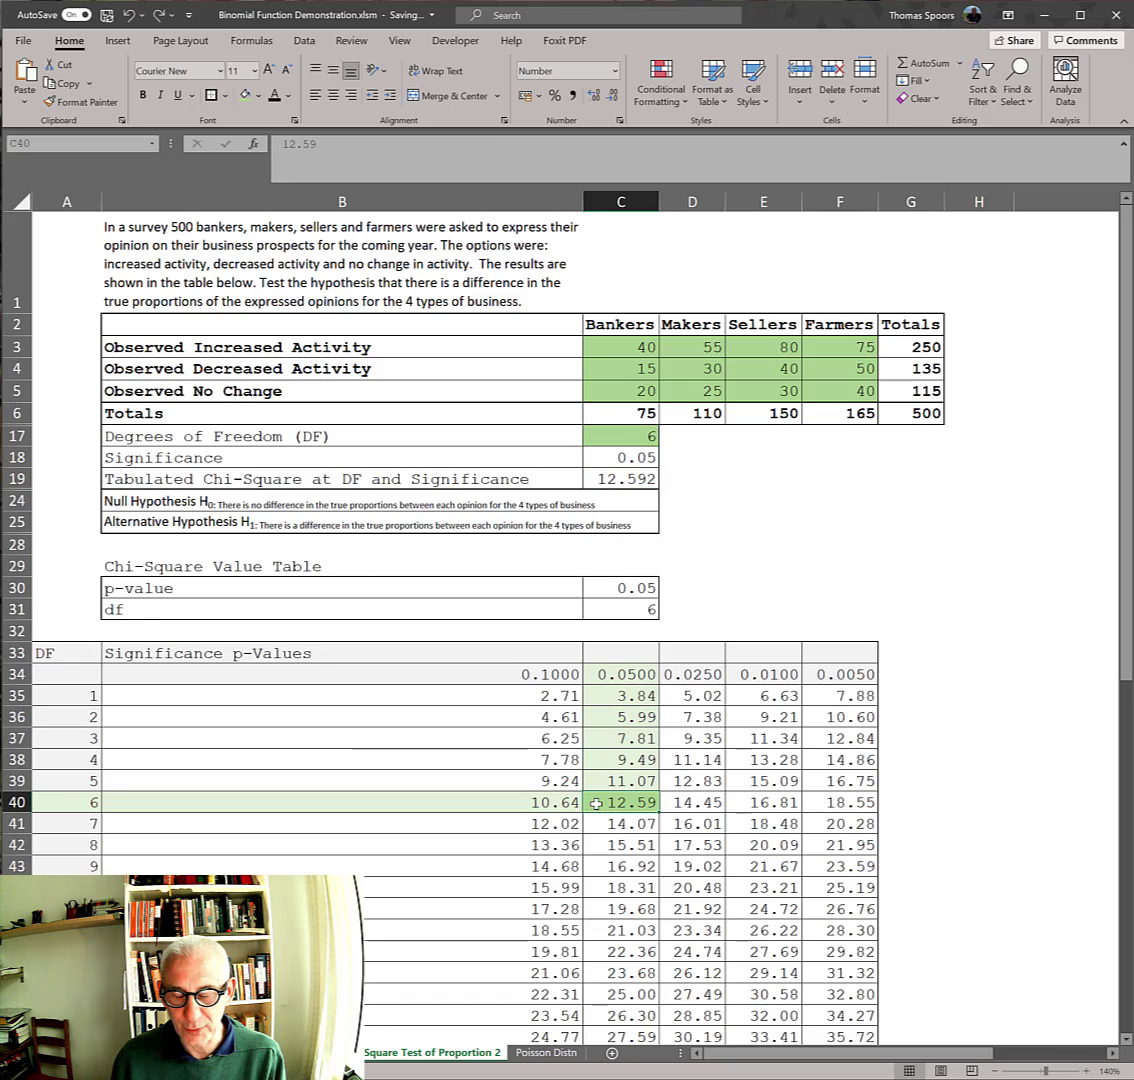
{"action": "left_click", "coordinate": [591, 477]}
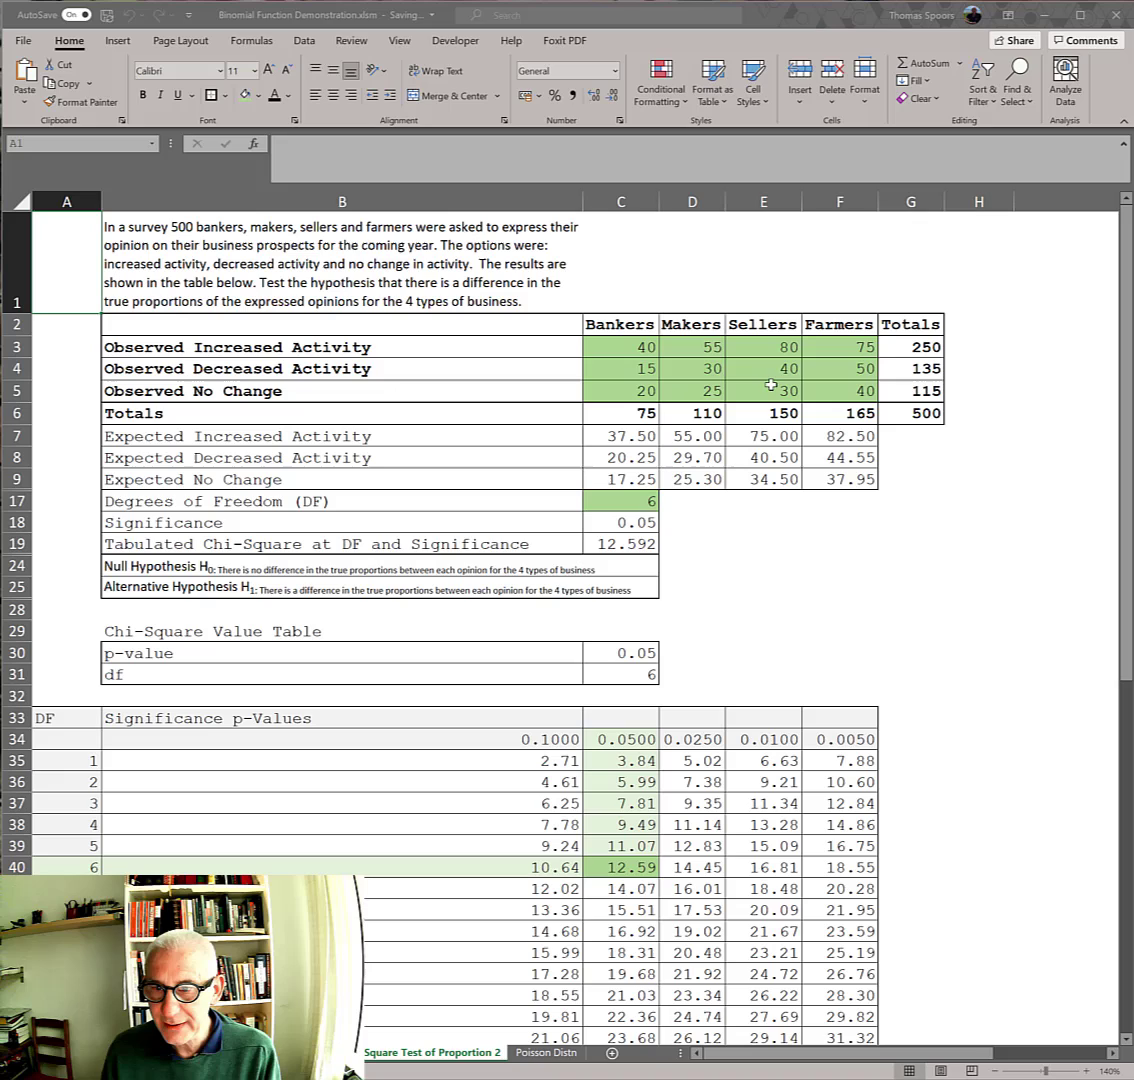
- Review the Bankers total in C6, the row totals in G3:G5 and the expected Bankers counts in C7:C9
{"action": "left_click", "coordinate": [610, 413]}
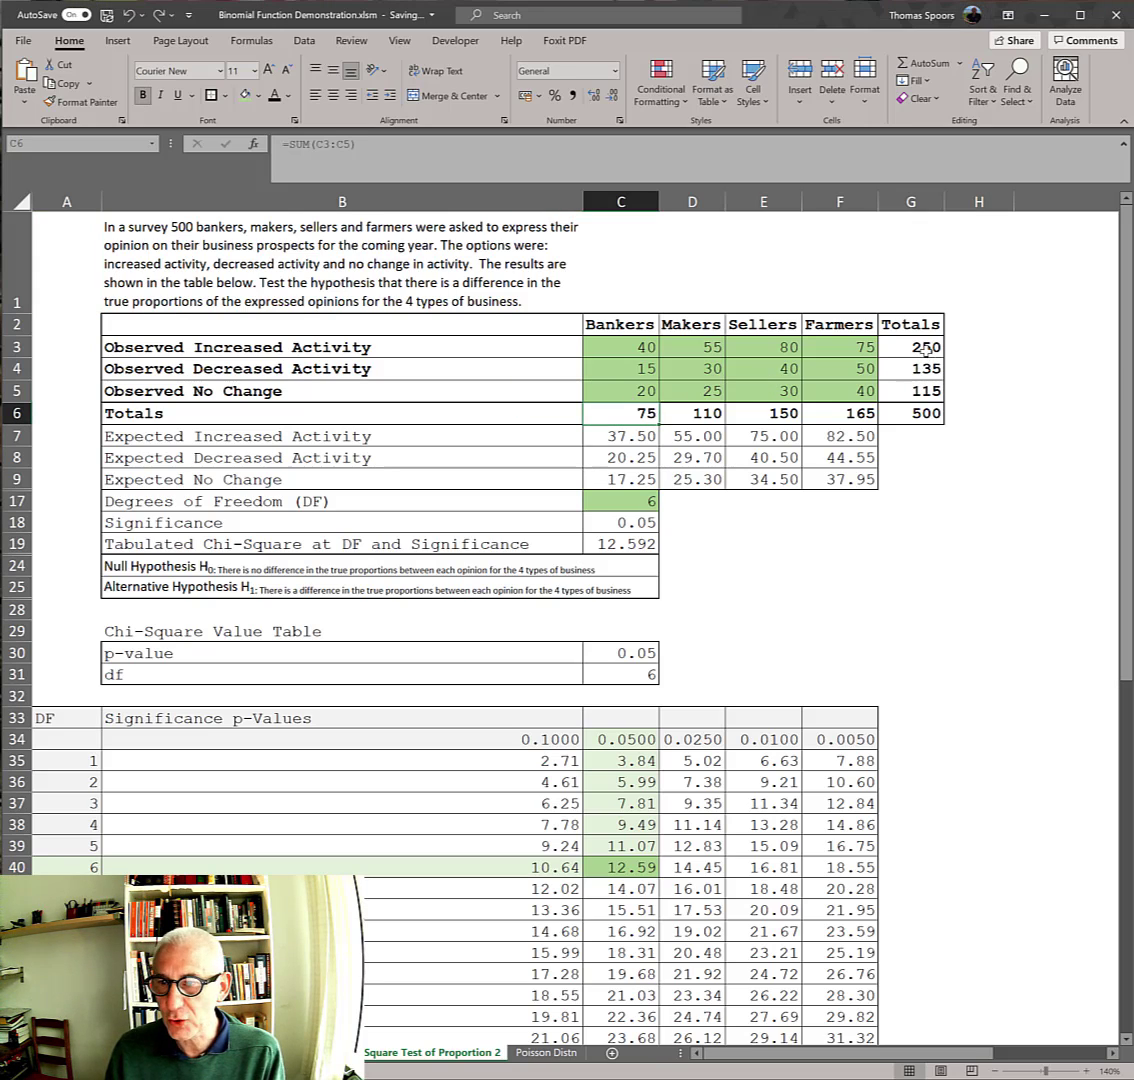
{"action": "left_click_drag", "start_coordinate": [912, 347], "coordinate": [912, 390]}
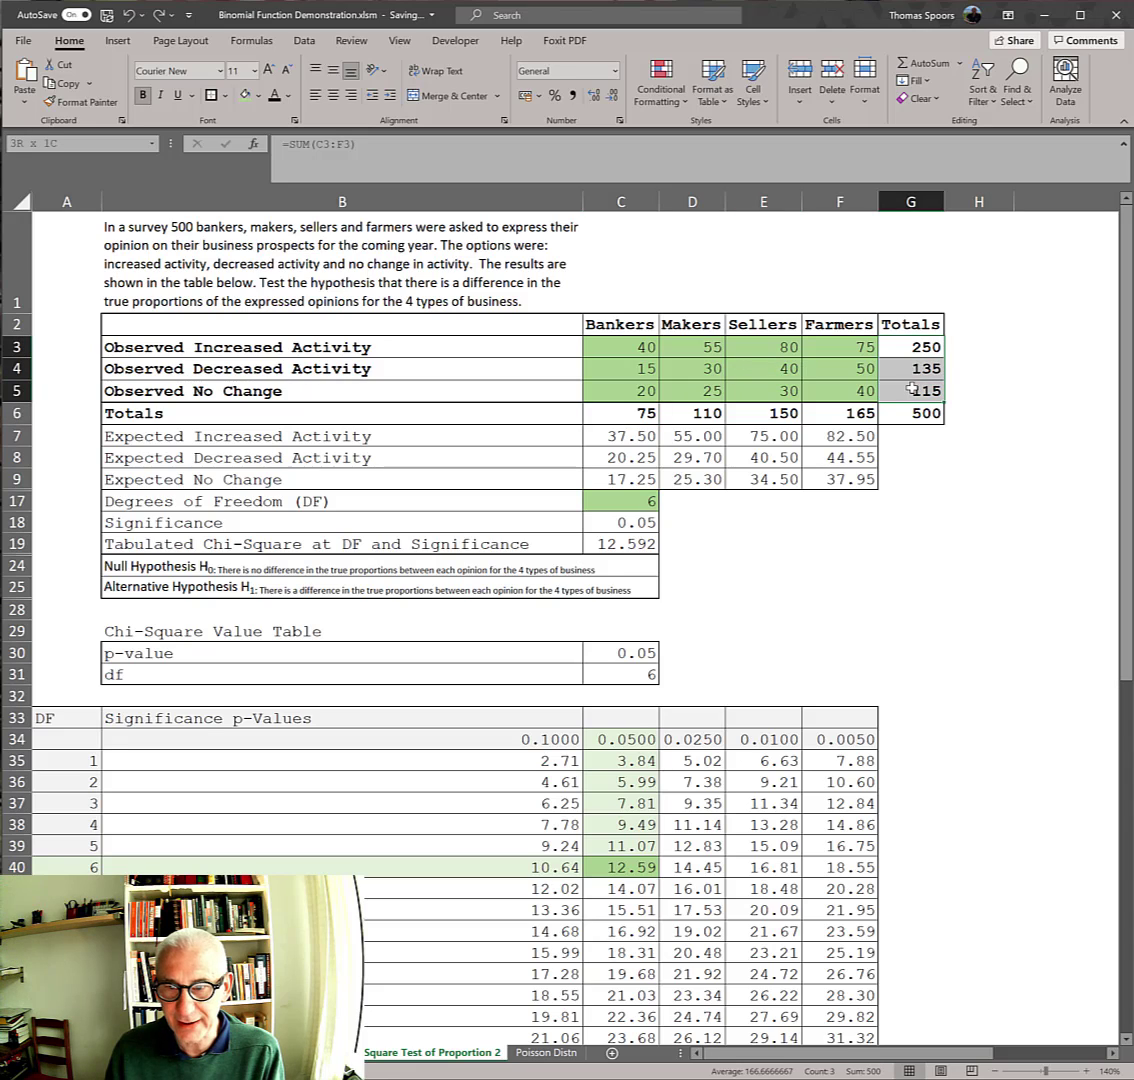
{"action": "left_click", "coordinate": [610, 444]}
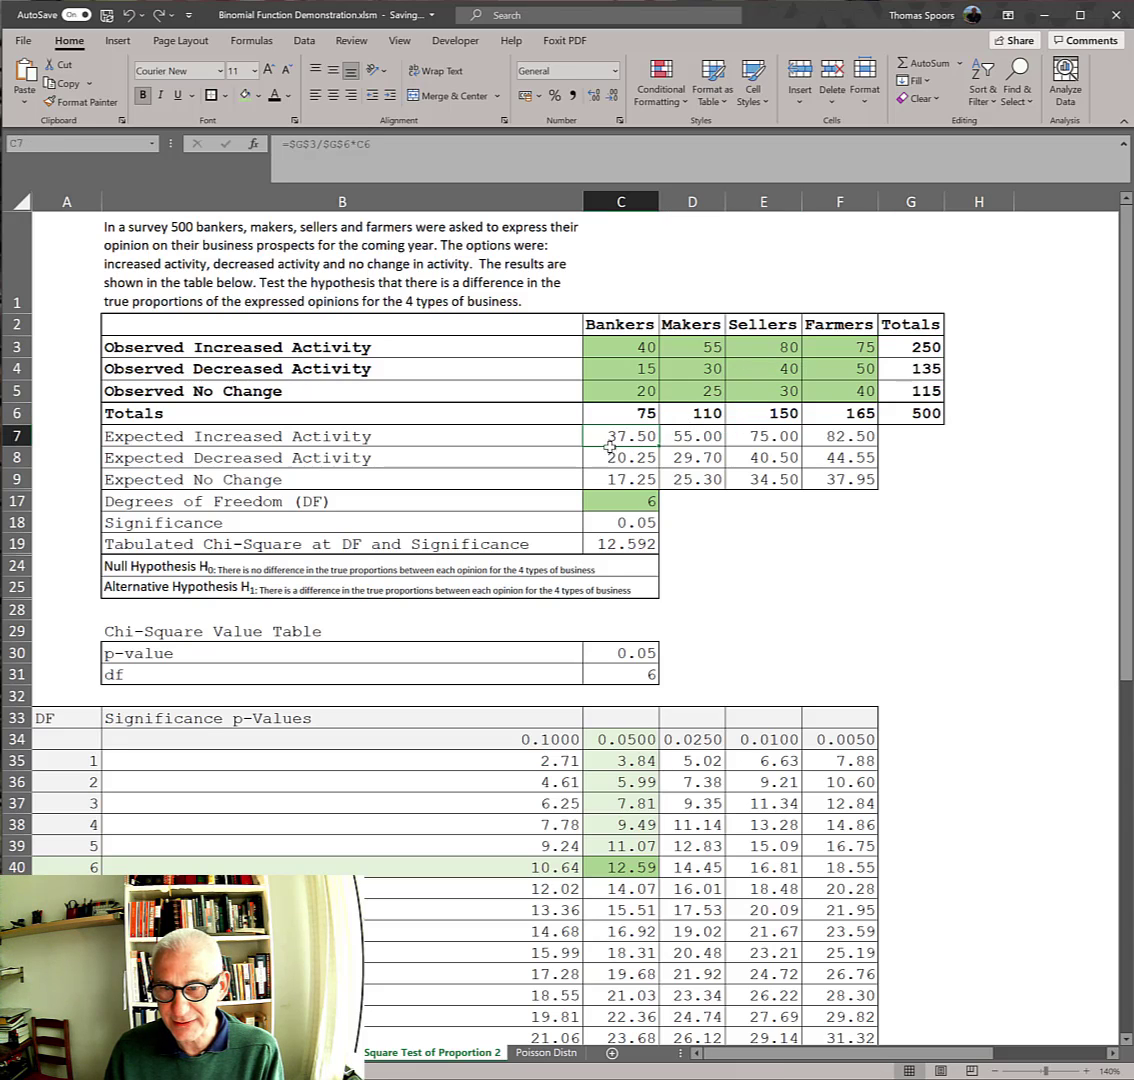
{"action": "left_click_drag", "start_coordinate": [610, 446], "coordinate": [609, 476]}
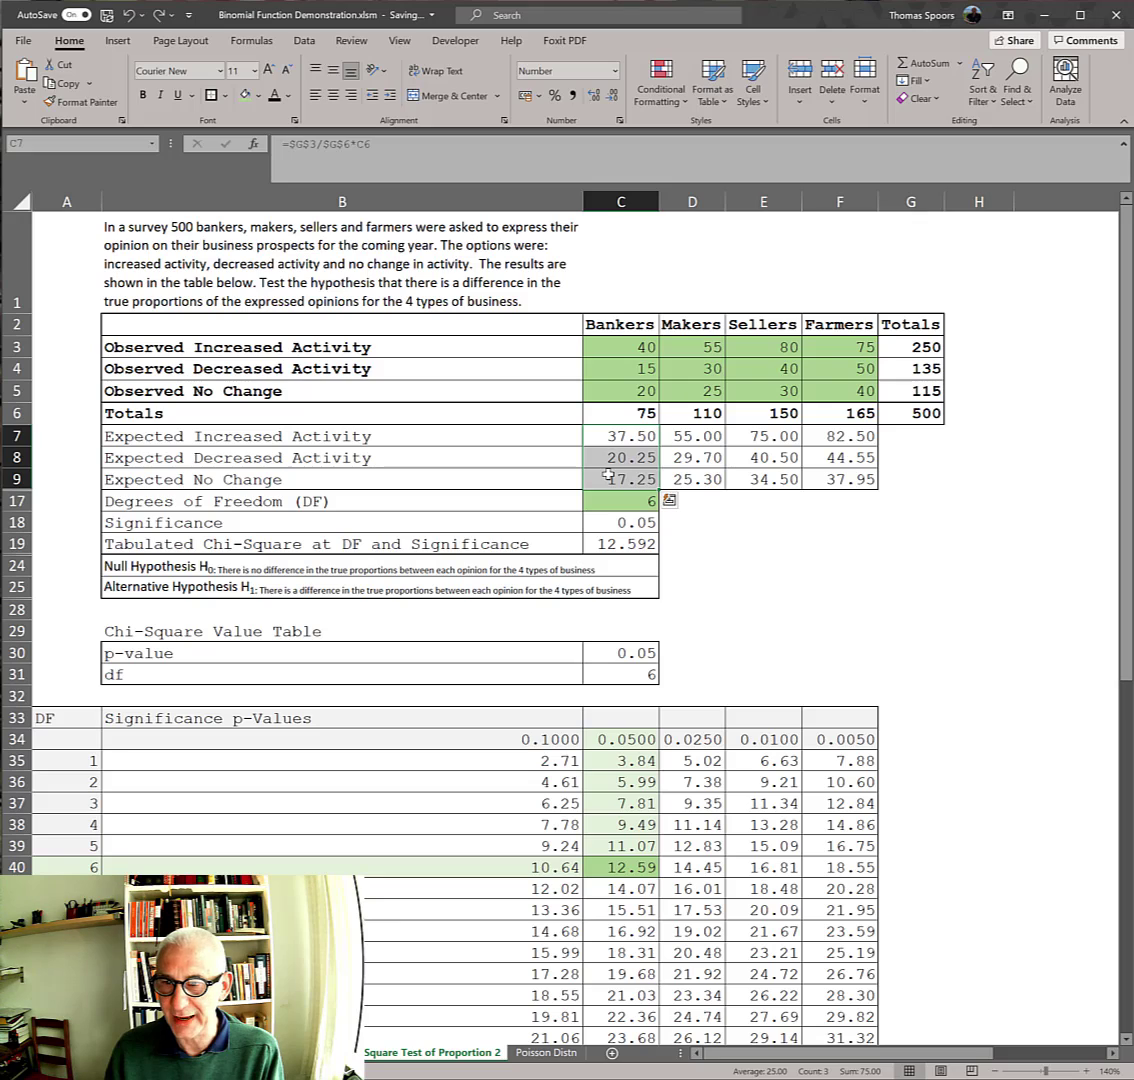
- Trace the Bankers expected counts for increased and decreased activity back to the Bankers total, the row totals and the grand total
{"action": "left_click", "coordinate": [615, 413]}
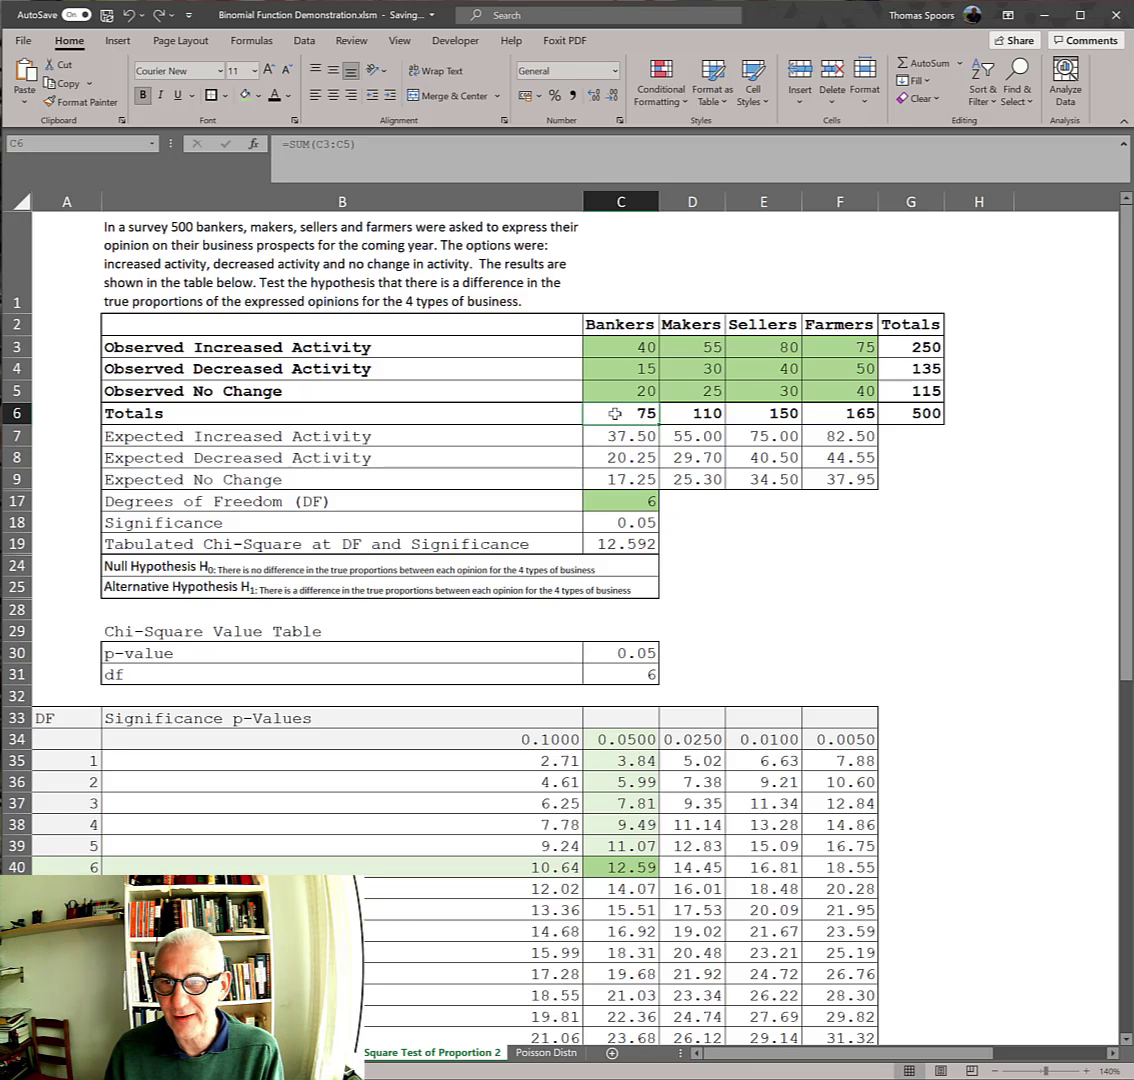
{"action": "left_click", "coordinate": [908, 346]}
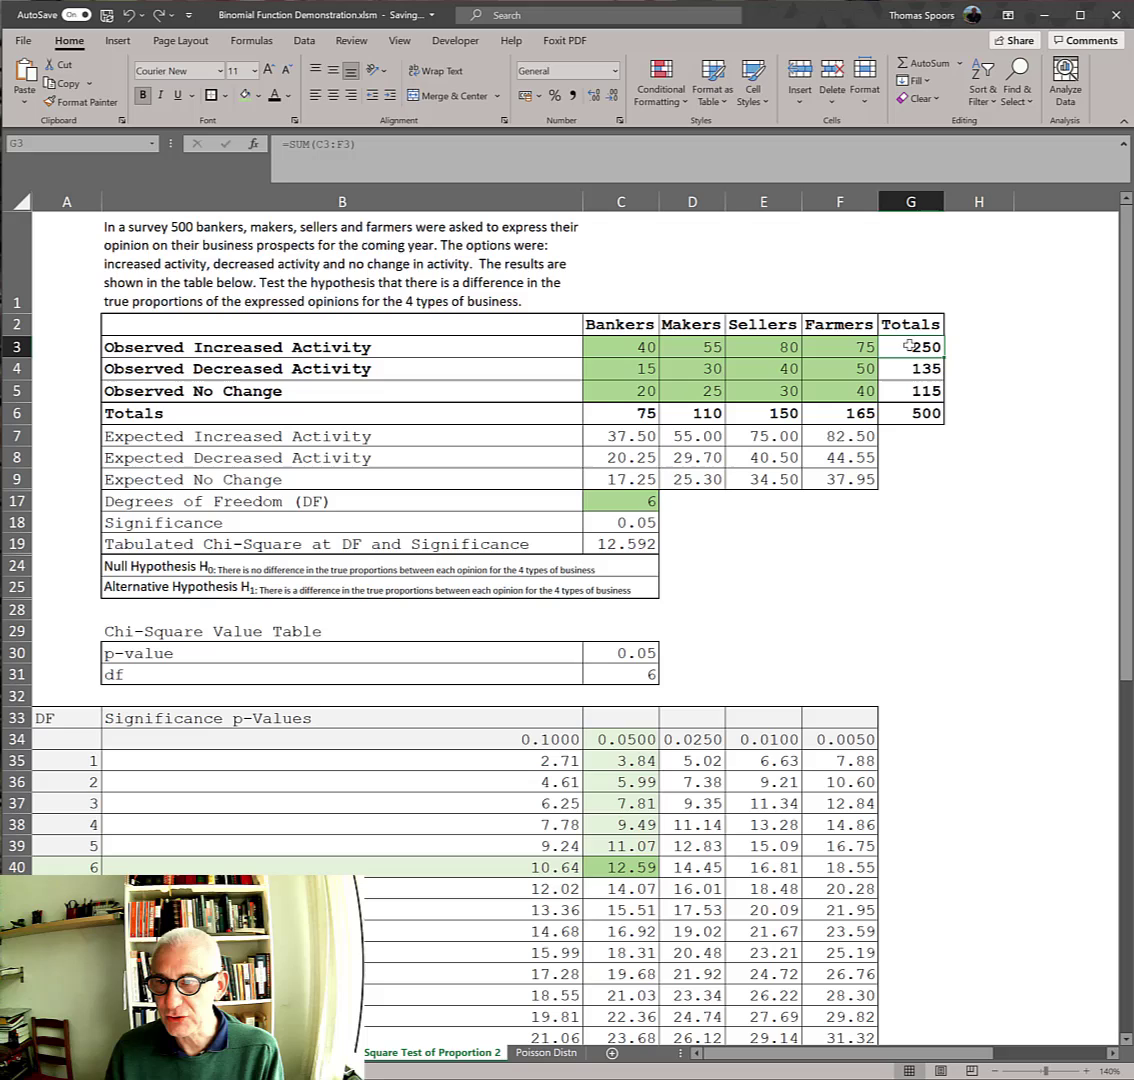
{"action": "left_click", "coordinate": [900, 413]}
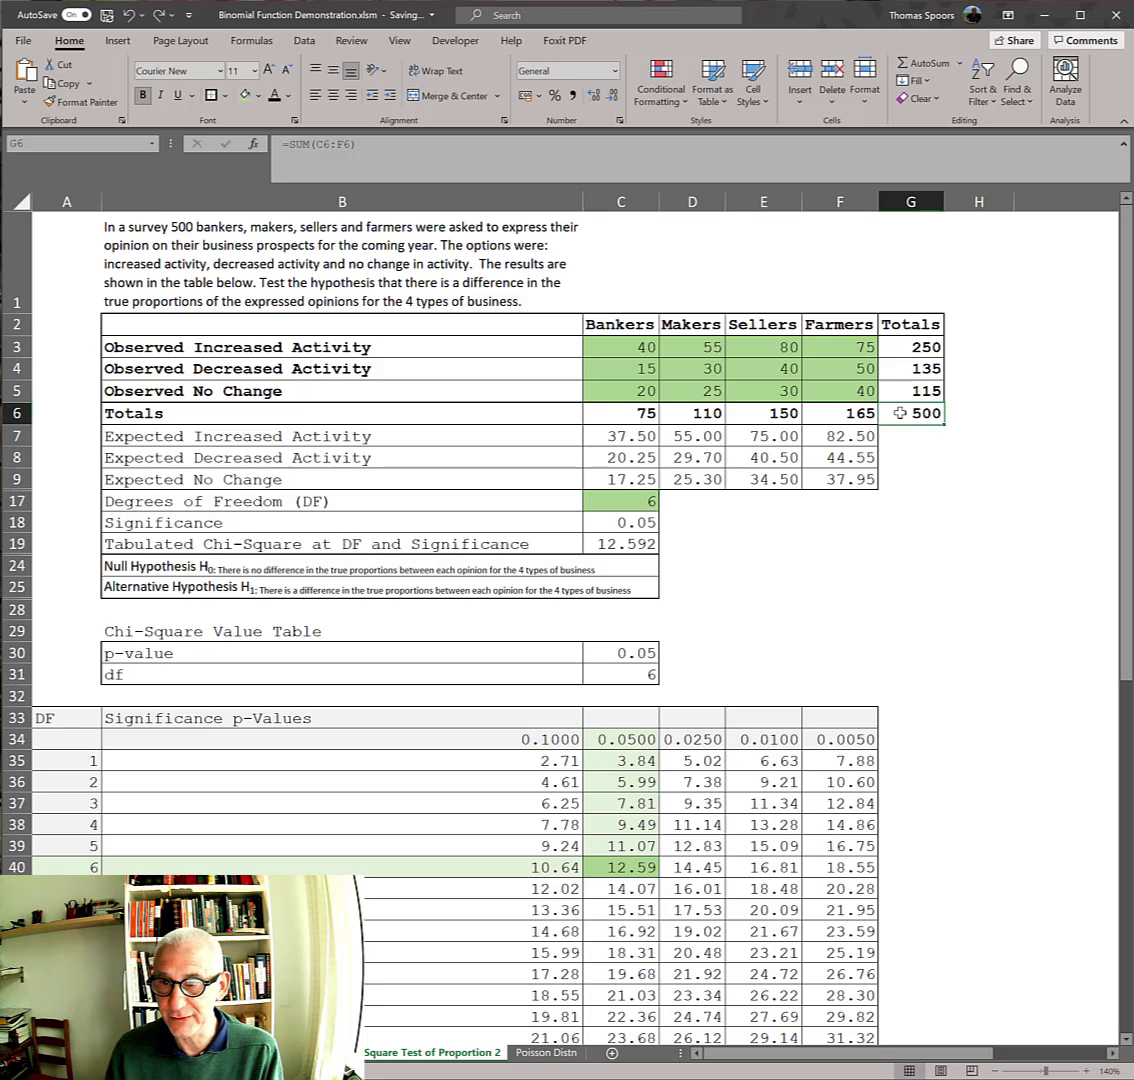
{"action": "left_click", "coordinate": [592, 437]}
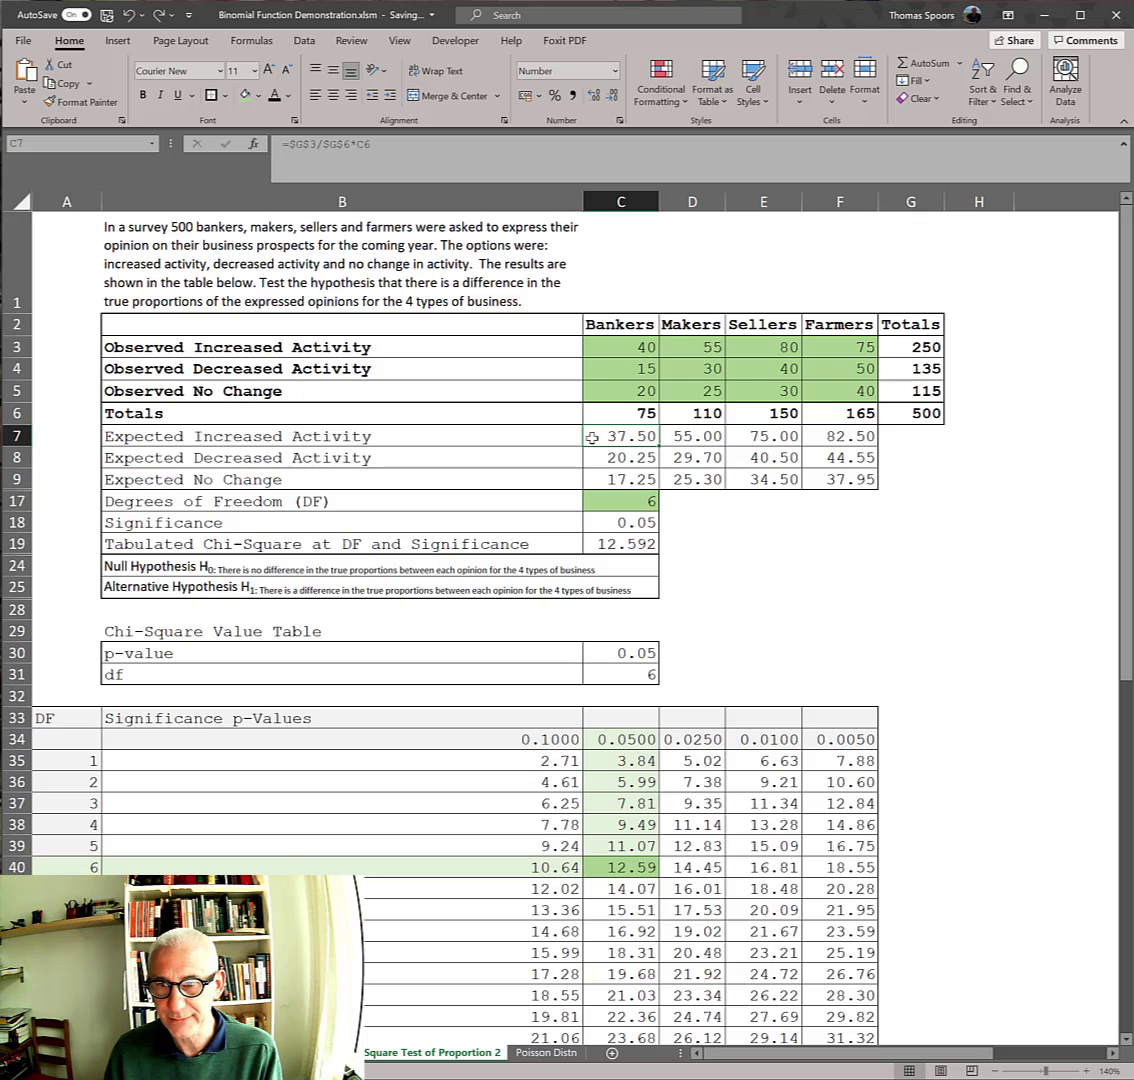
{"action": "left_click", "coordinate": [606, 457]}
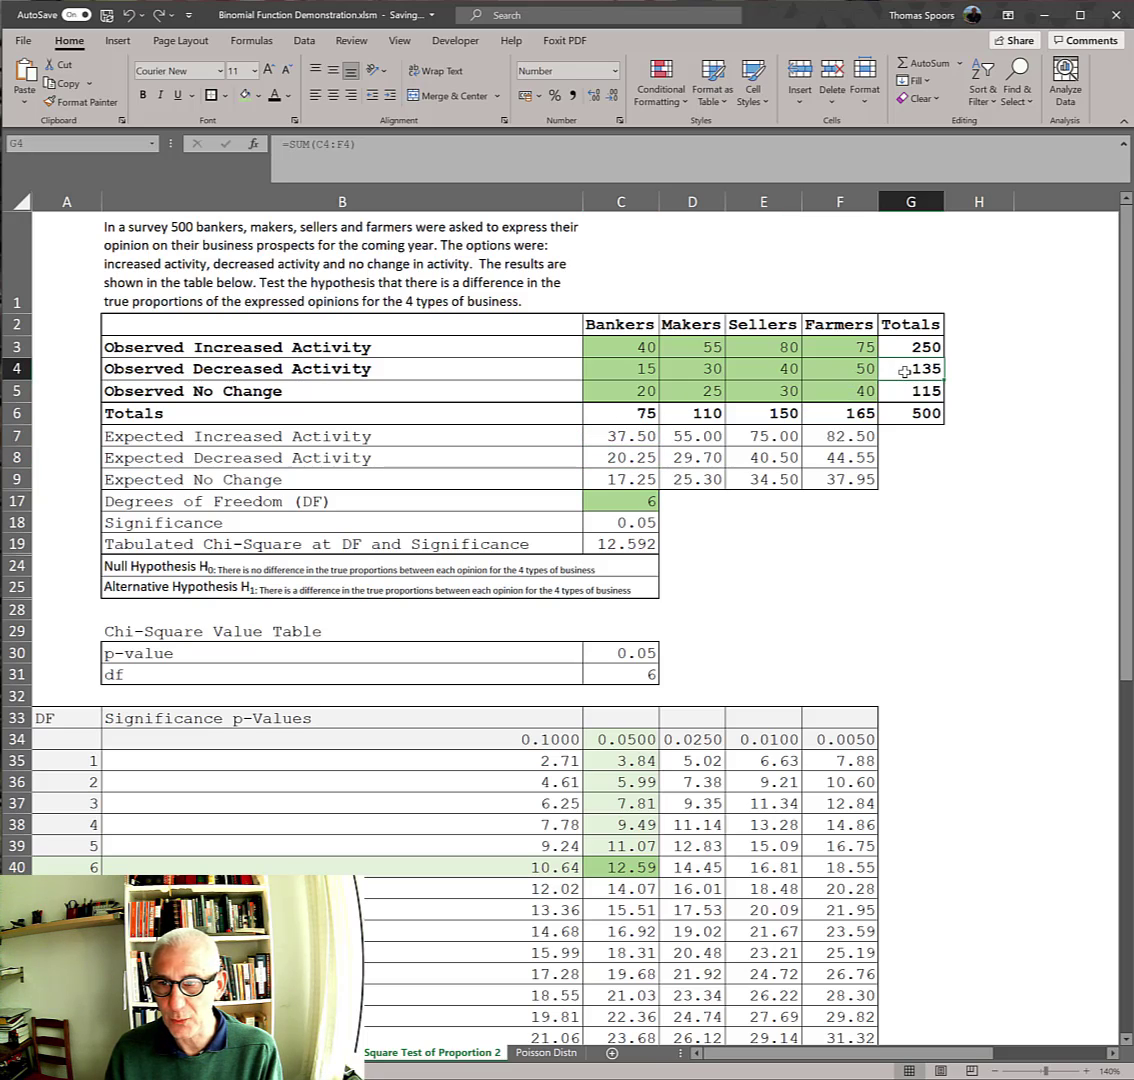
{"action": "left_click", "coordinate": [902, 415]}
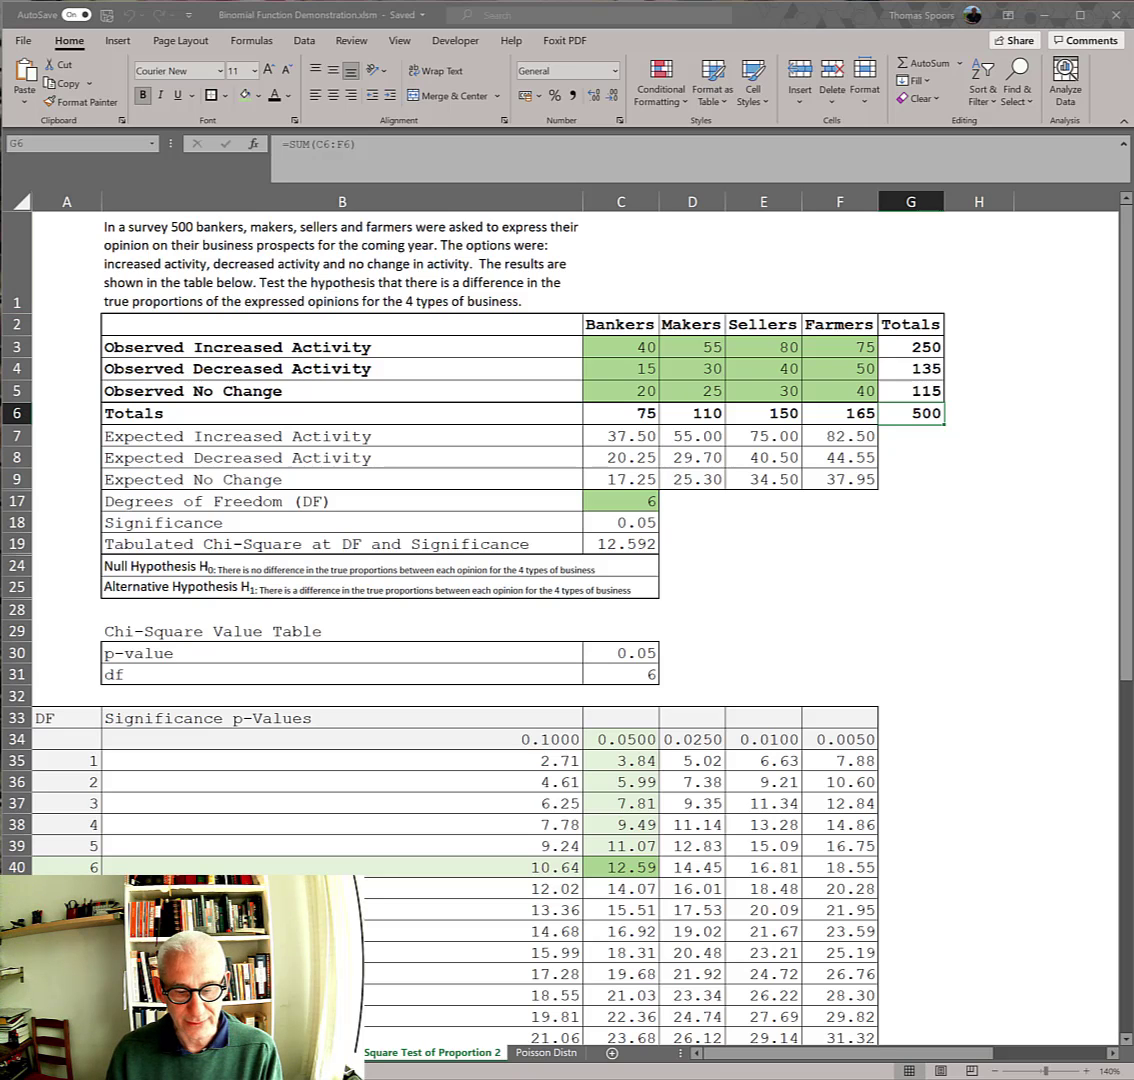
- Reveal the O-E rows and review the observed-minus-expected differences for Bankers and Makers
{"action": "key", "text": "F5"}
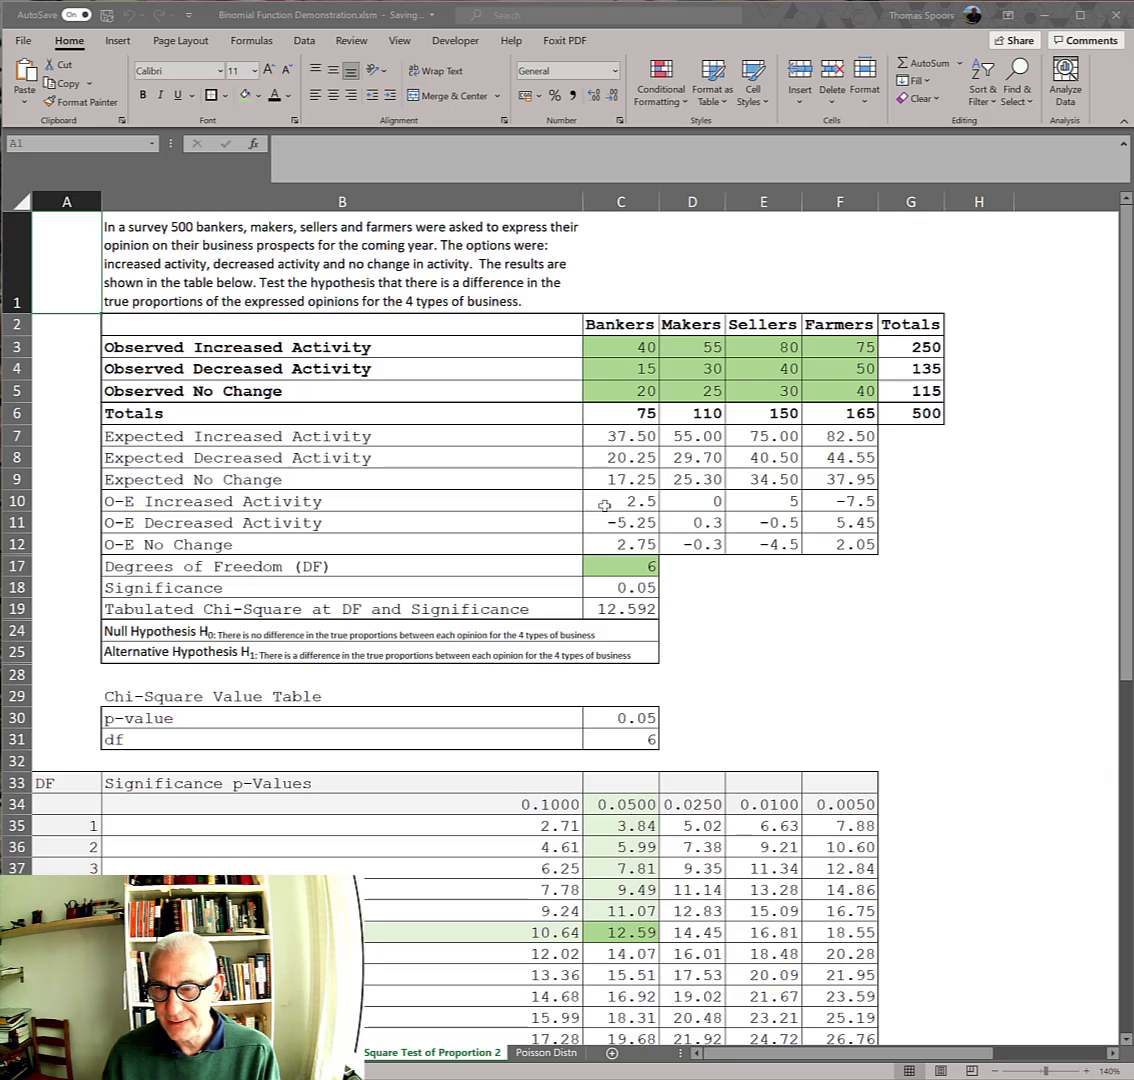
{"action": "left_click_drag", "start_coordinate": [600, 501], "coordinate": [598, 541]}
{"action": "left_click_drag", "start_coordinate": [690, 501], "coordinate": [685, 541]}
{"action": "left_click_drag", "start_coordinate": [617, 501], "coordinate": [605, 545]}
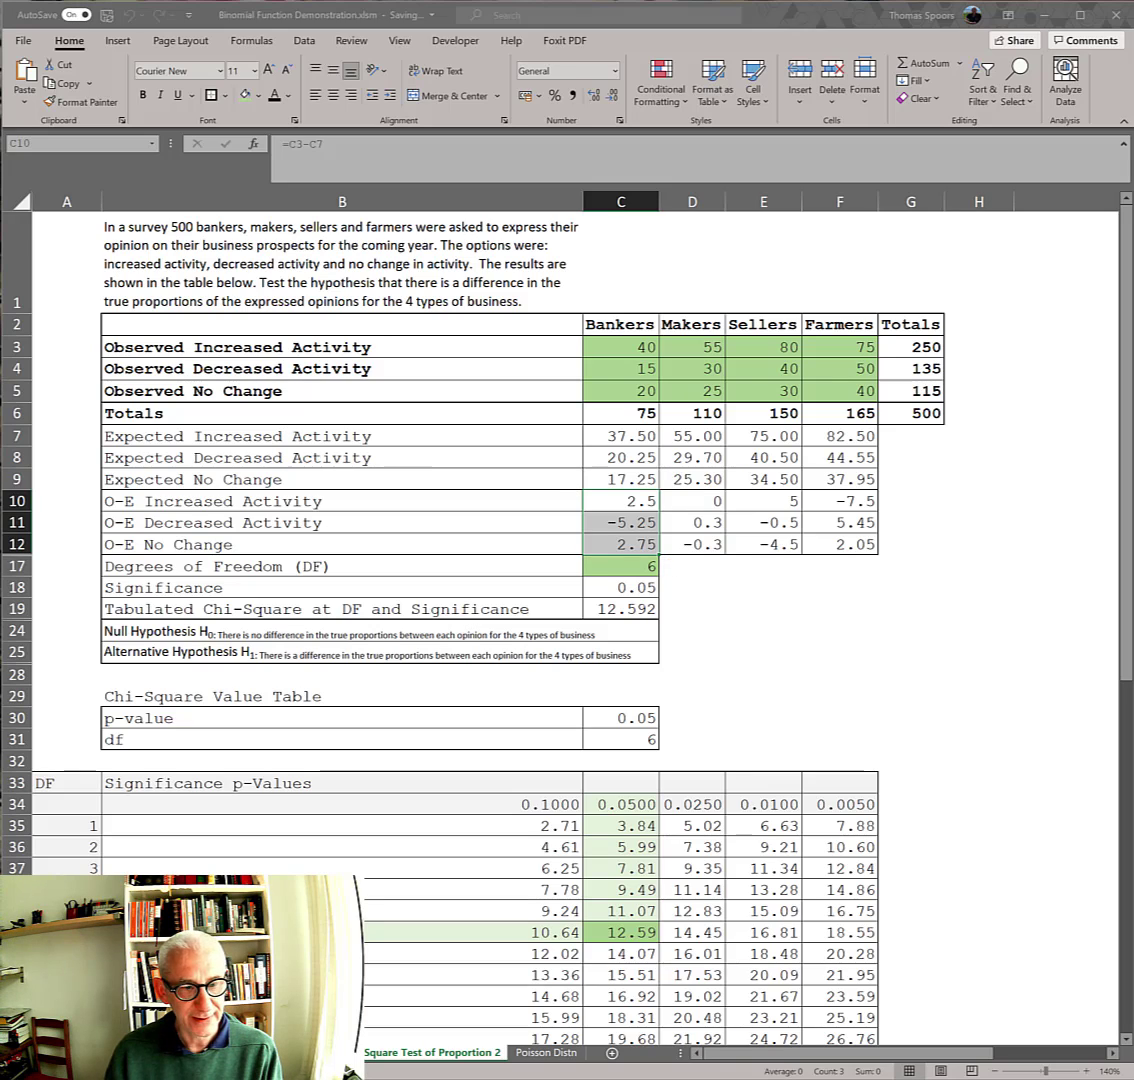
- Reveal the ((O-E)^2)/E rows and select all their values in C13:F15 for review
{"action": "key", "text": "ctrl+z"}
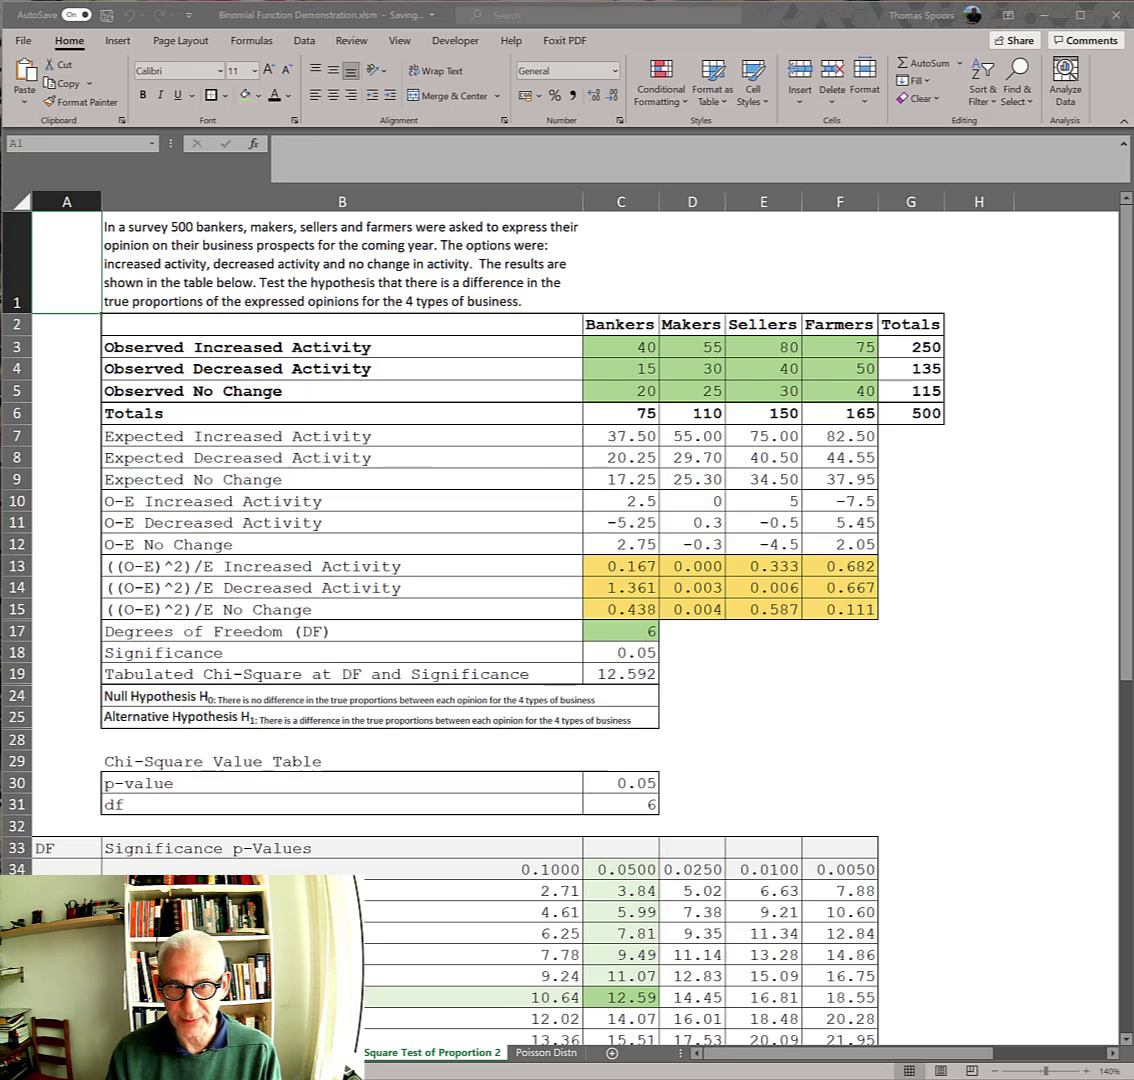
{"action": "left_click", "coordinate": [853, 695]}
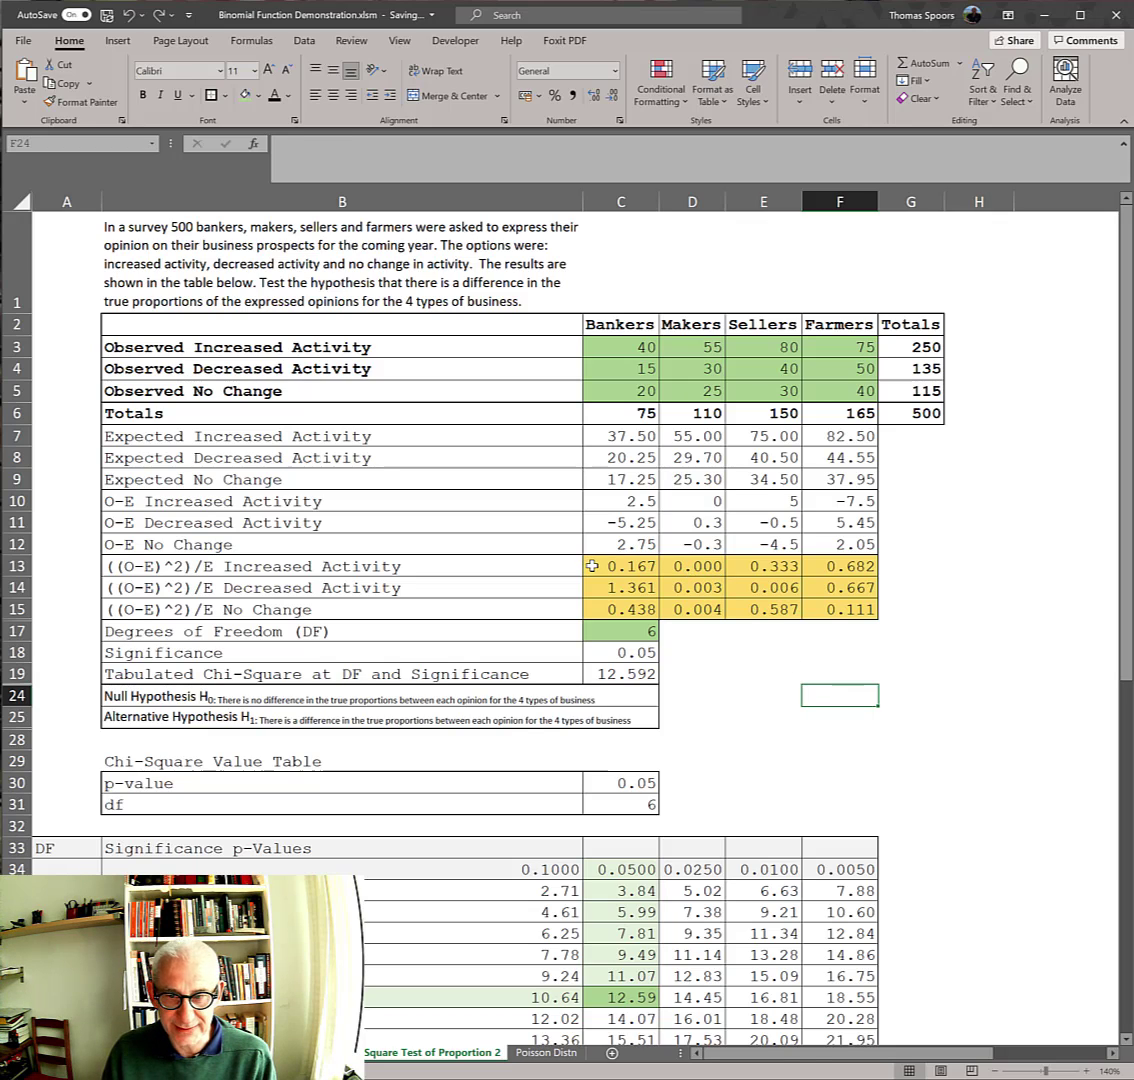
{"action": "left_click_drag", "start_coordinate": [588, 566], "coordinate": [865, 609]}
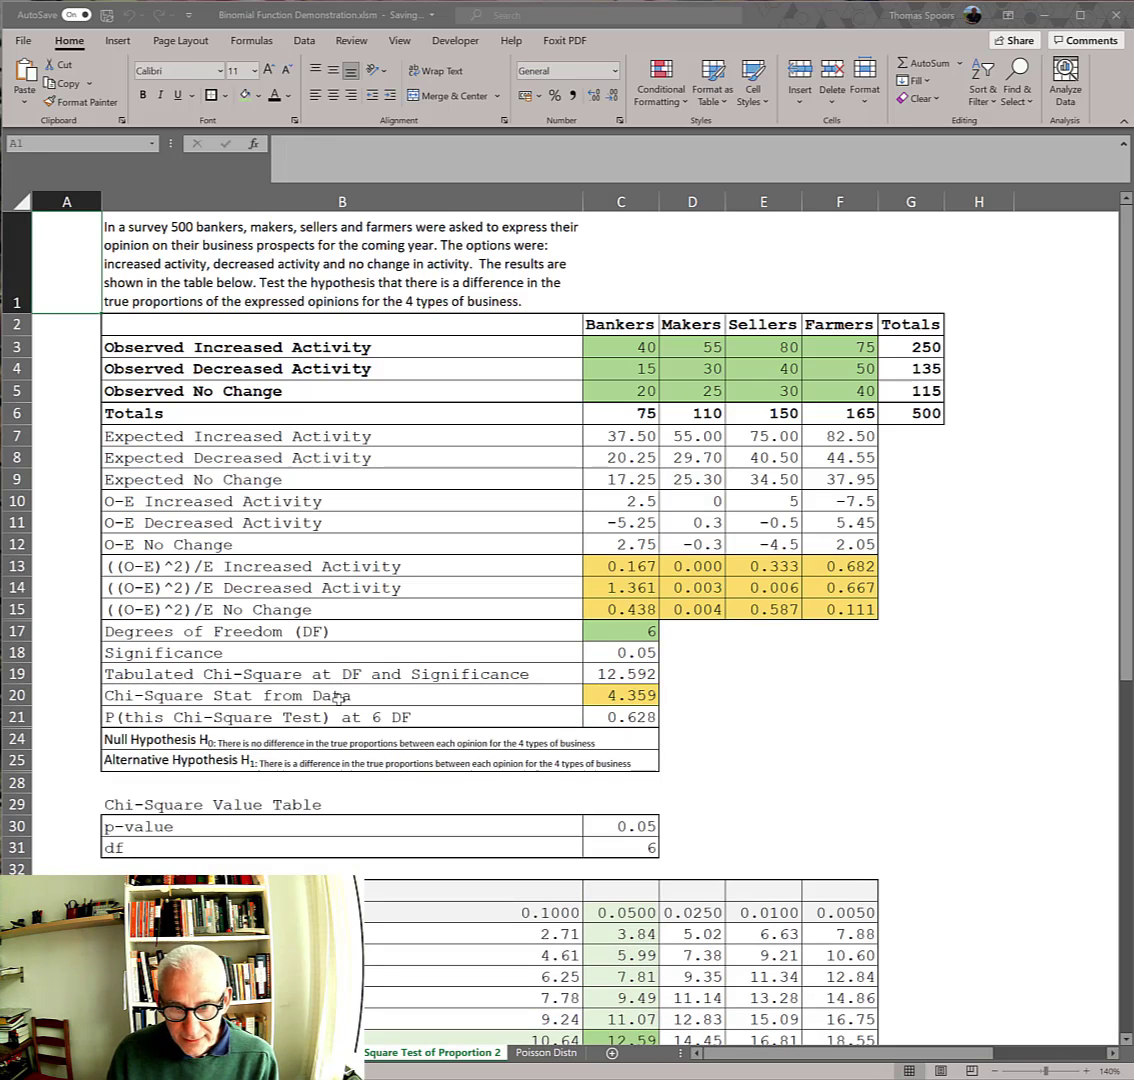
- Compare the chi-square statistic in C20 with the tabulated value in C19, and inspect the test probability formula in C21
{"action": "left_click", "coordinate": [593, 695]}
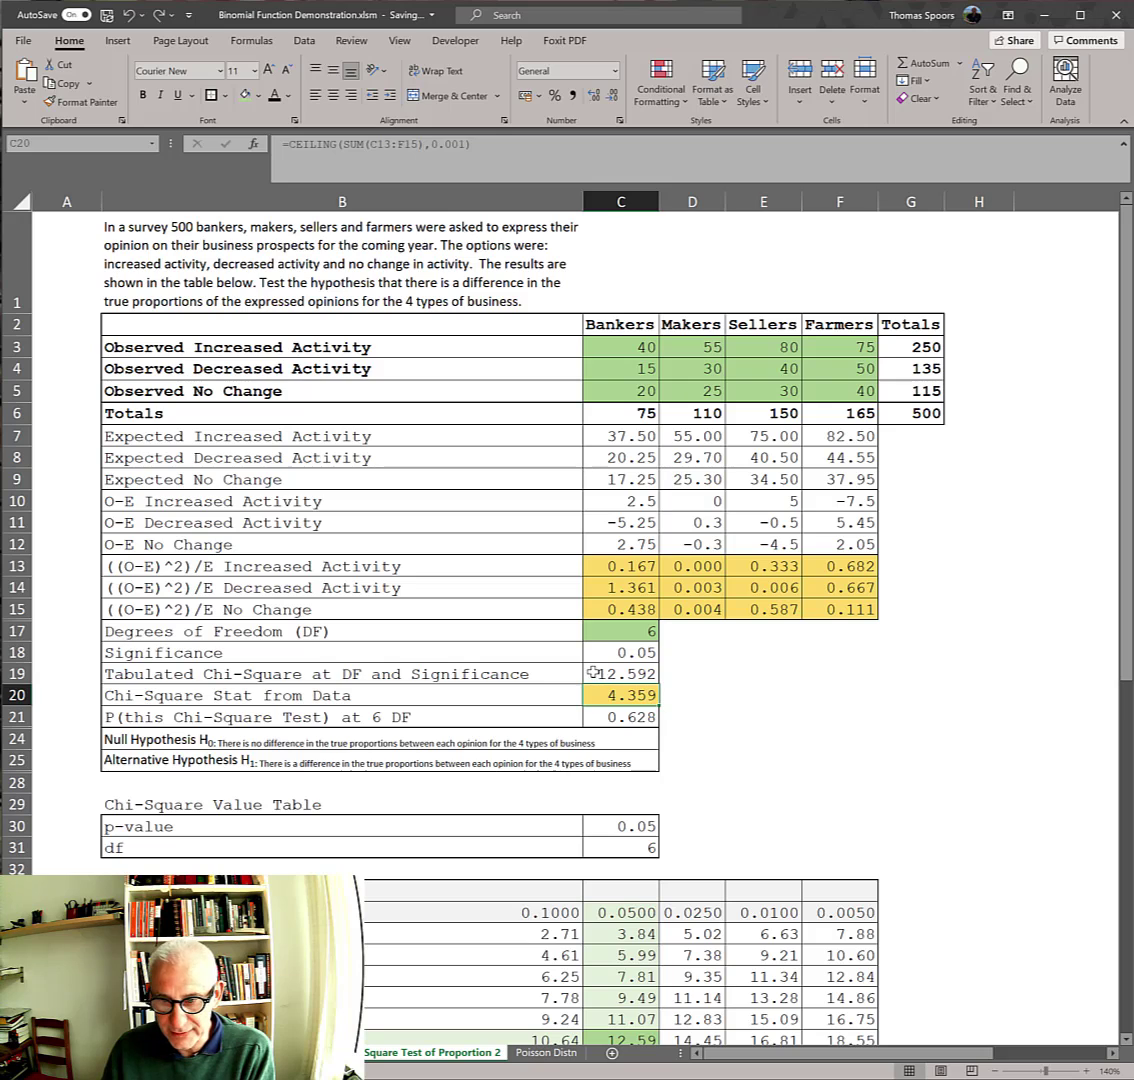
{"action": "left_click", "coordinate": [593, 673]}
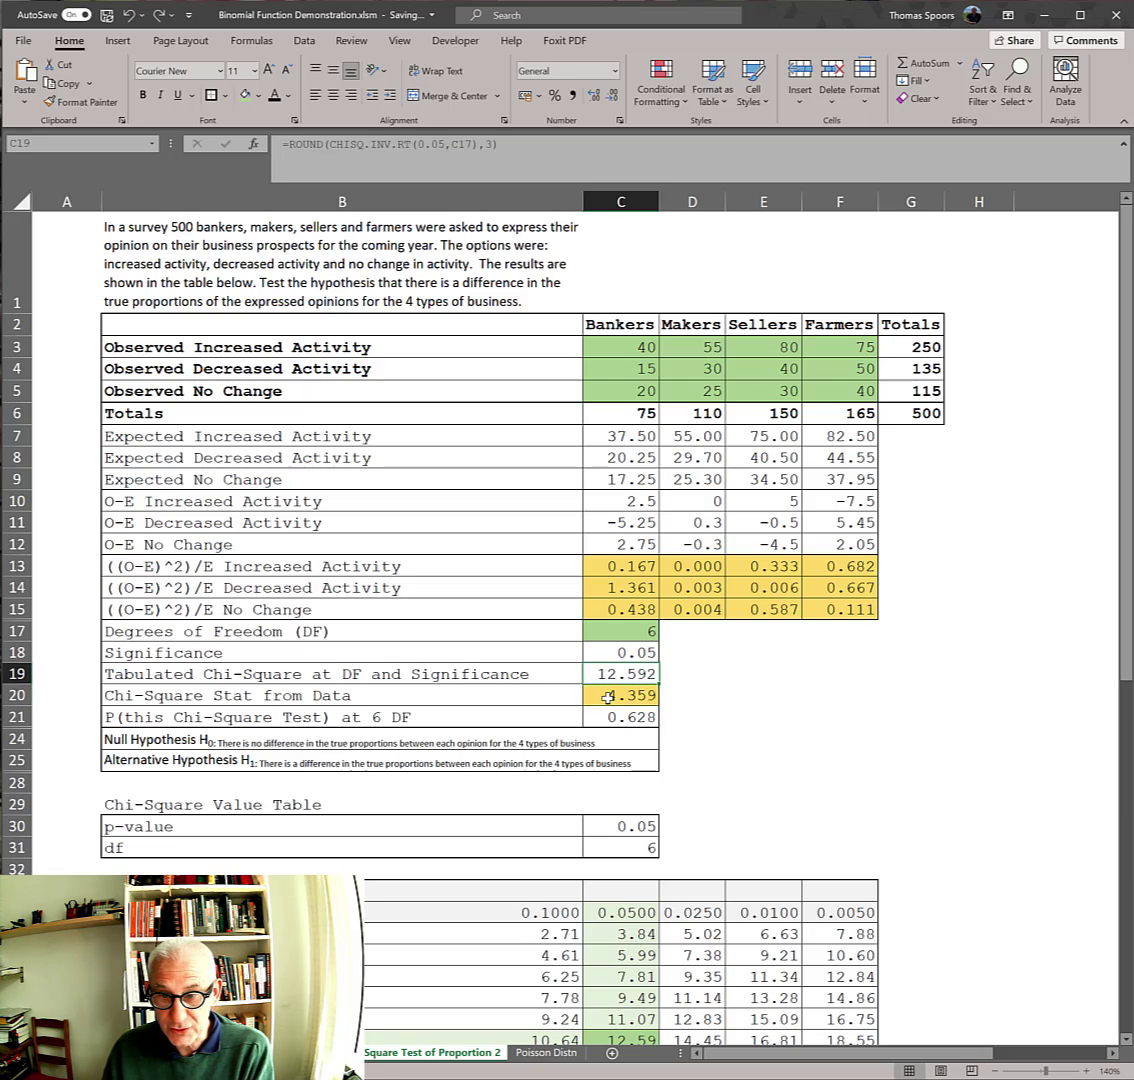
{"action": "left_click", "coordinate": [598, 695]}
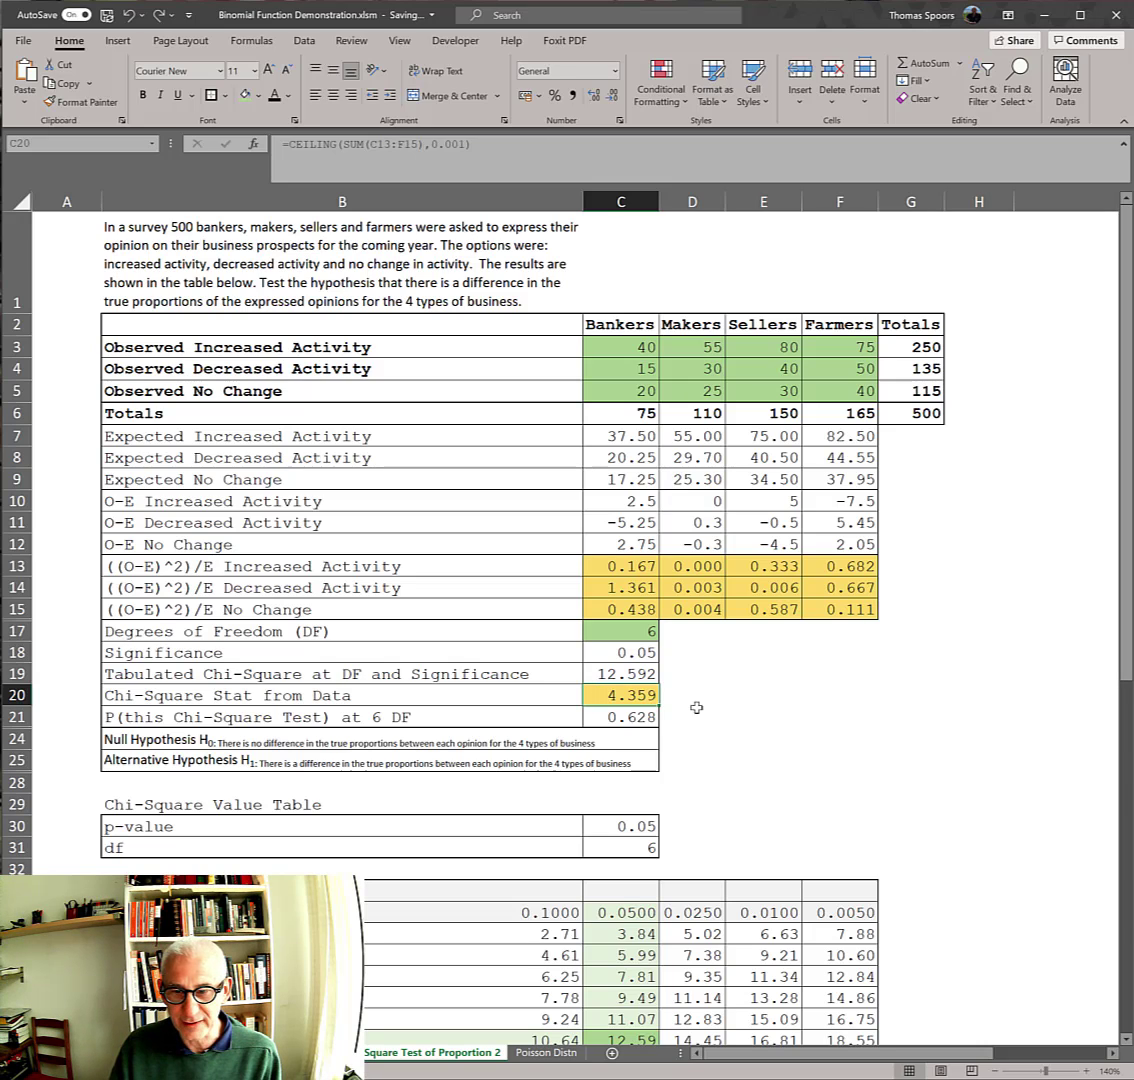
{"action": "left_click", "coordinate": [596, 717]}
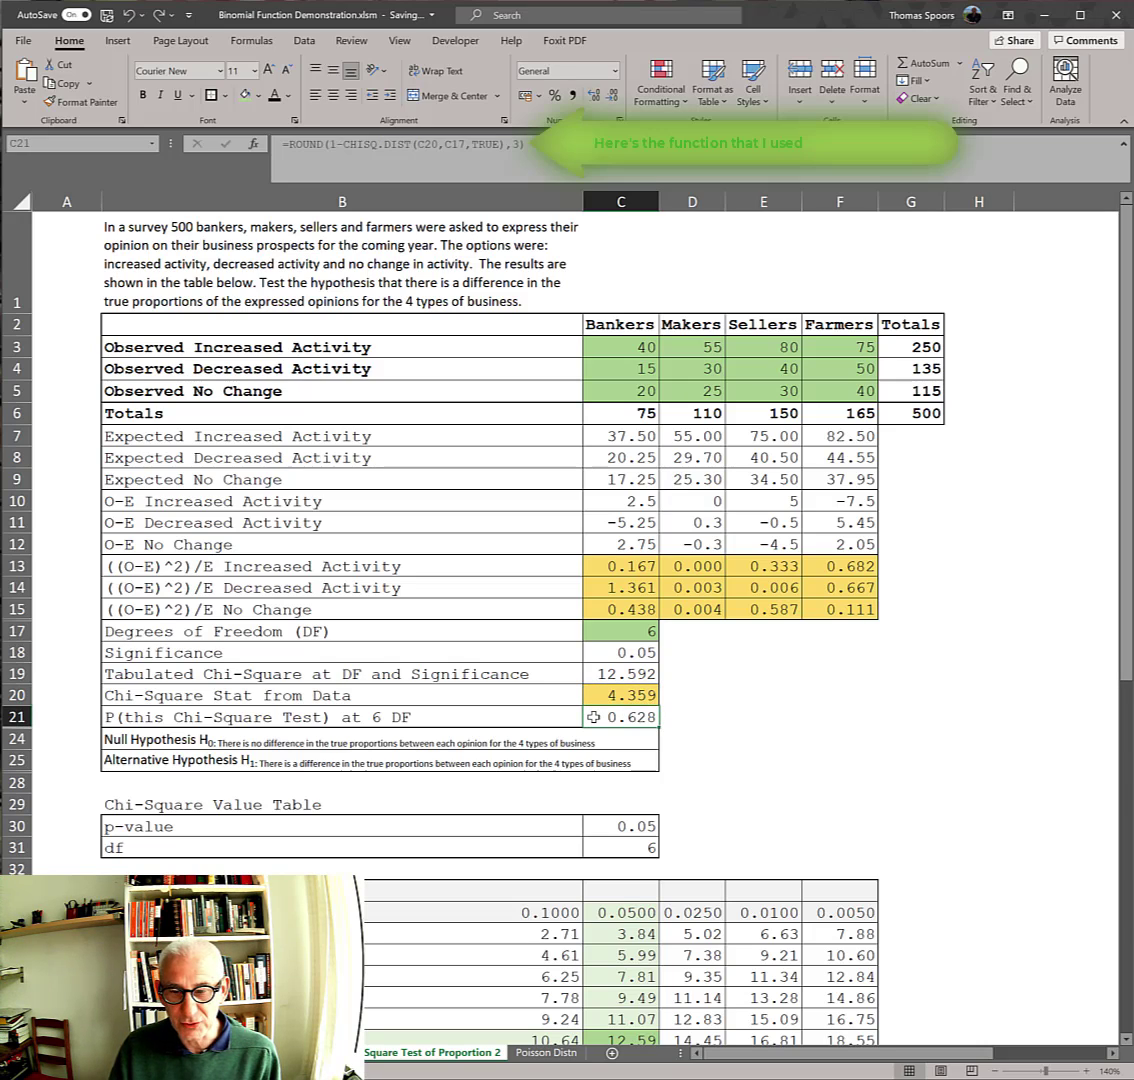